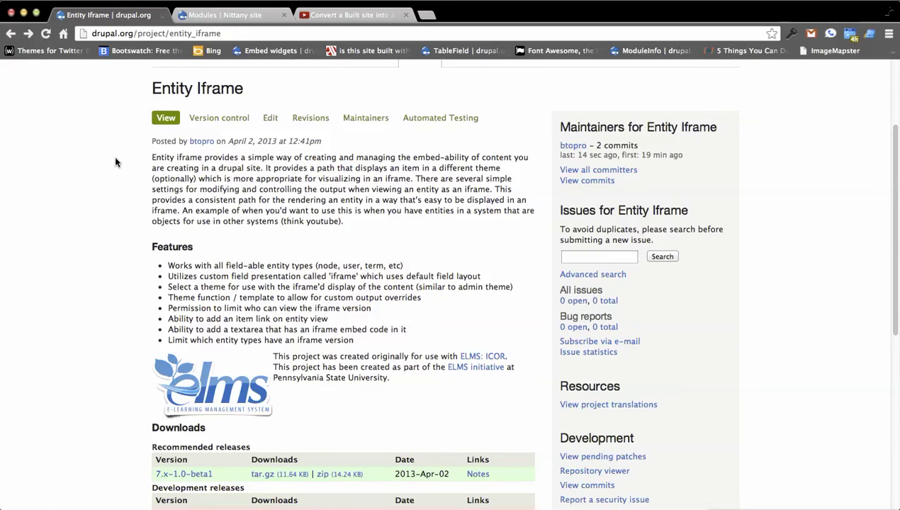
# - Leave the Entity Iframe project page for the Nittany site's Modules administration page
pyautogui.click(245, 15)
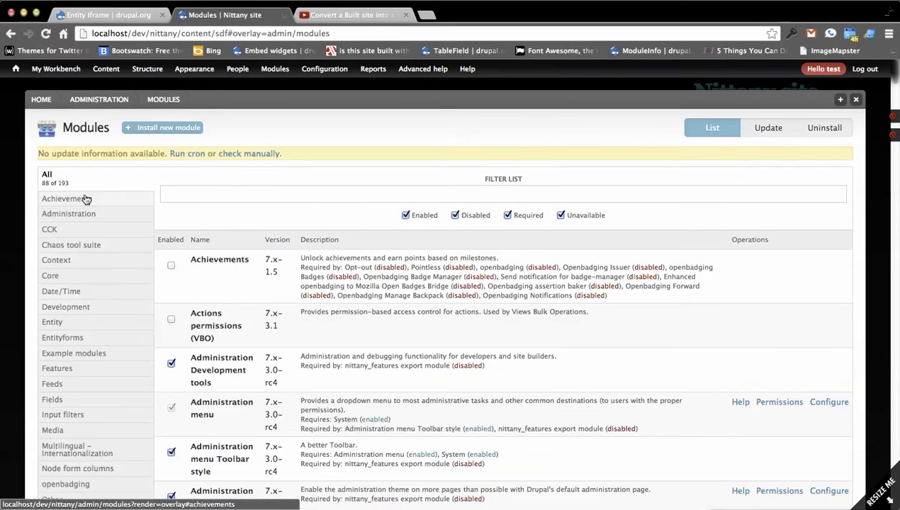
# - Enable Entity iFrame in the Entity category, save the modules, and return to the sdf page
pyautogui.click(52, 323)
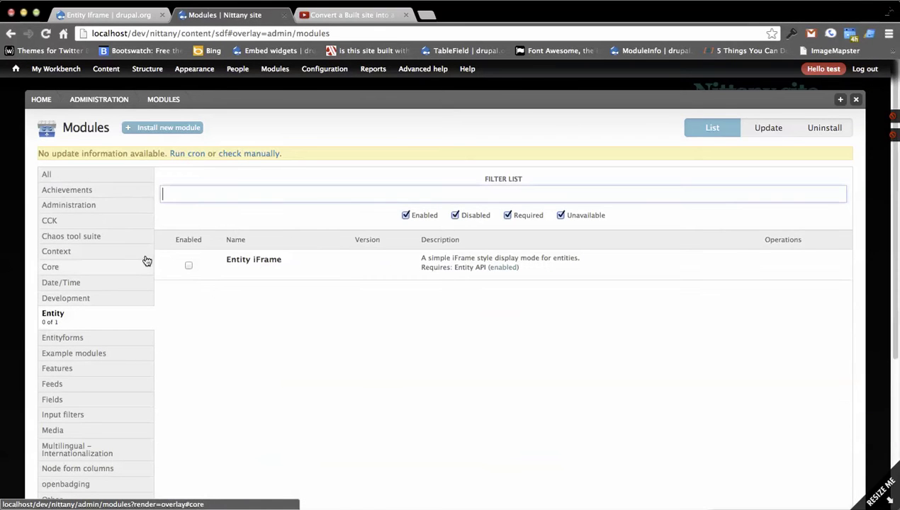
pyautogui.click(185, 264)
pyautogui.scroll(-5, 161, 289)
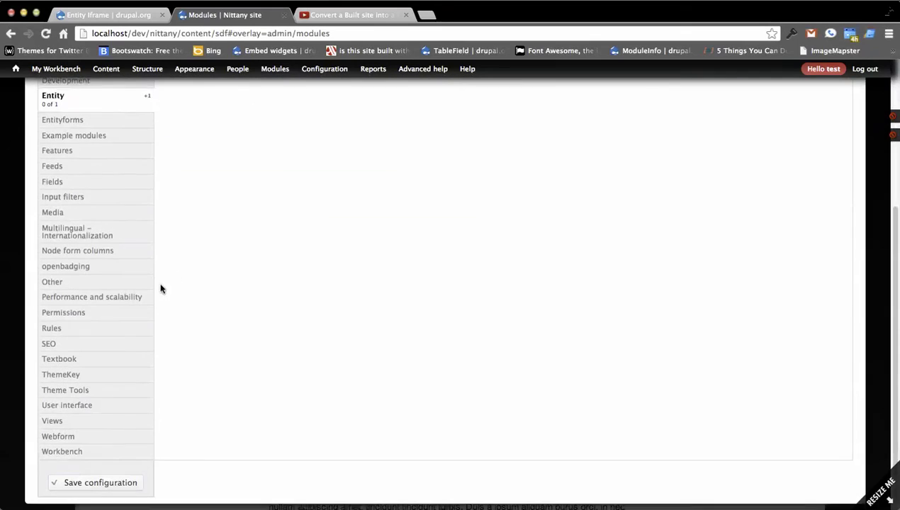
pyautogui.click(87, 476)
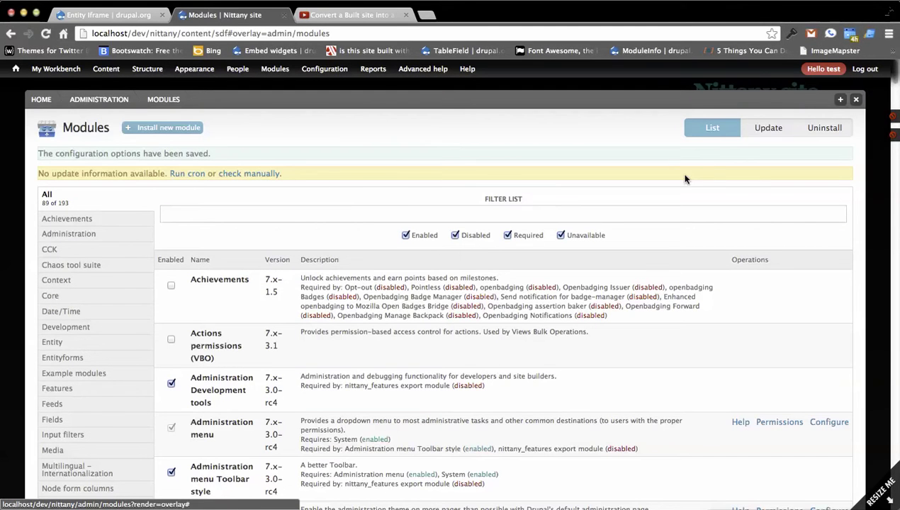
pyautogui.click(855, 100)
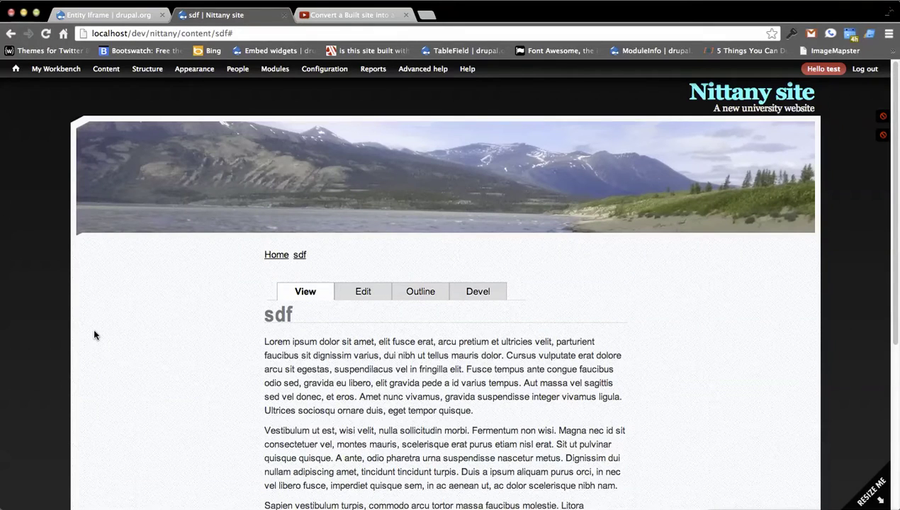
pyautogui.scroll(-5, 94, 331)
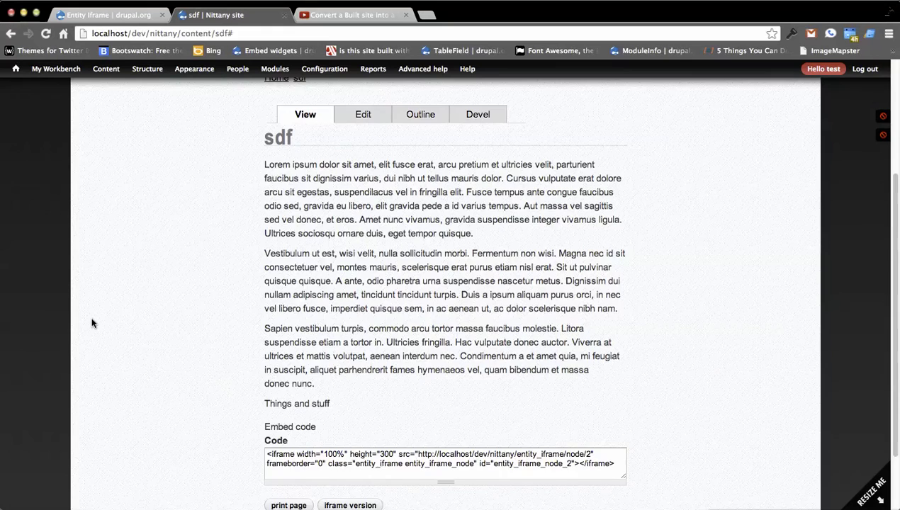
pyautogui.scroll(-1, 93, 318)
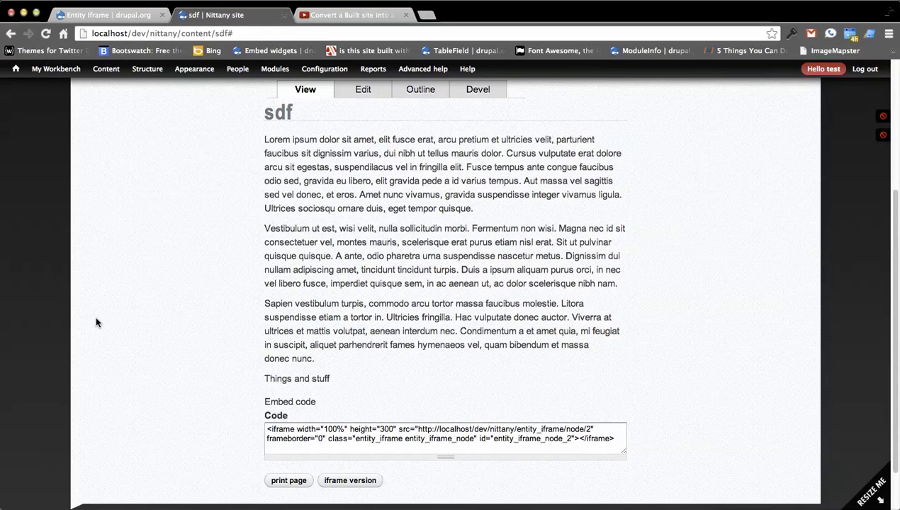
pyautogui.scroll(-1, 97, 322)
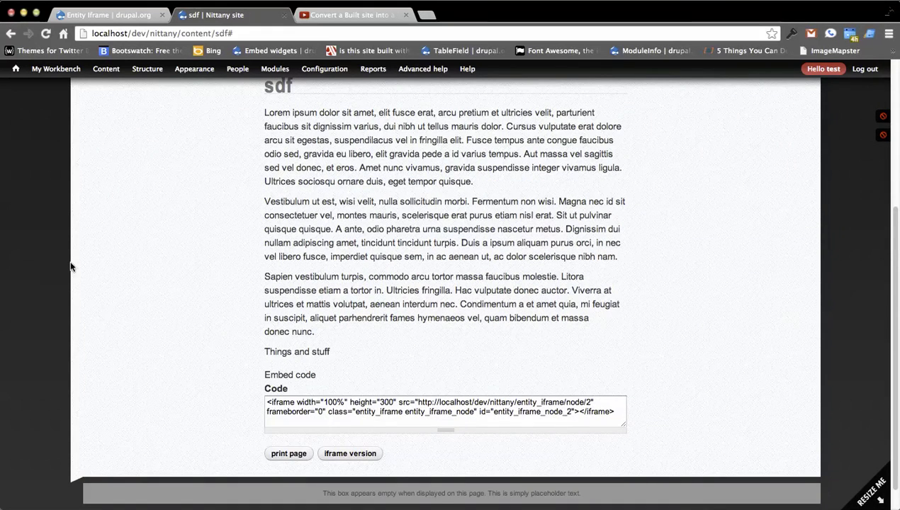
pyautogui.scroll(-1, 57, 262)
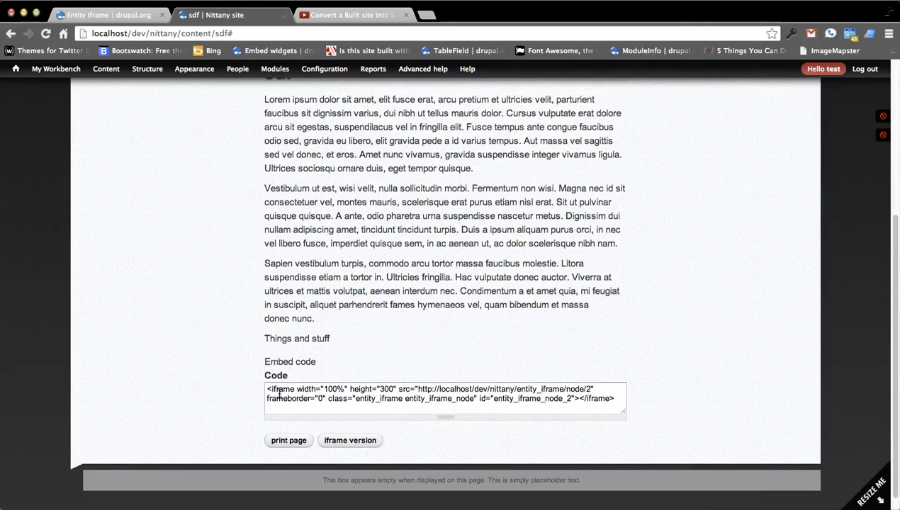
pyautogui.click(396, 403)
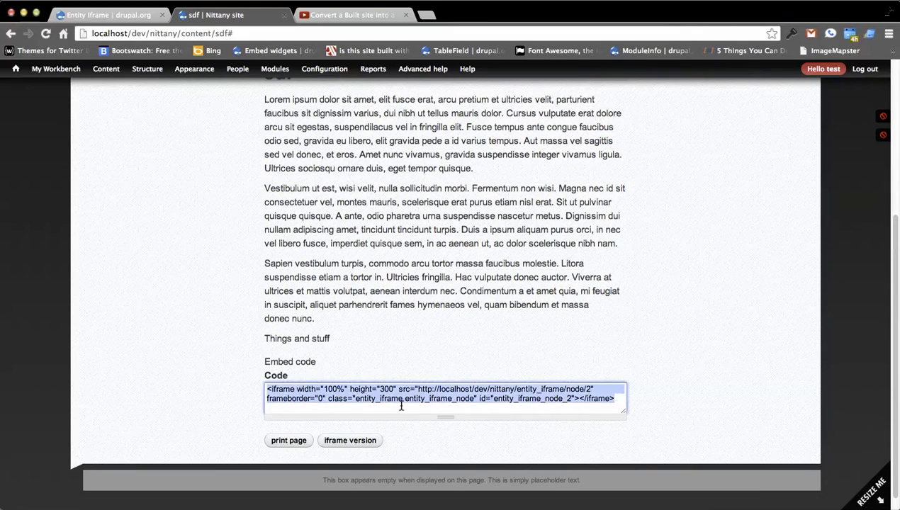
pyautogui.click(209, 382)
pyautogui.scroll(8, 343, 242)
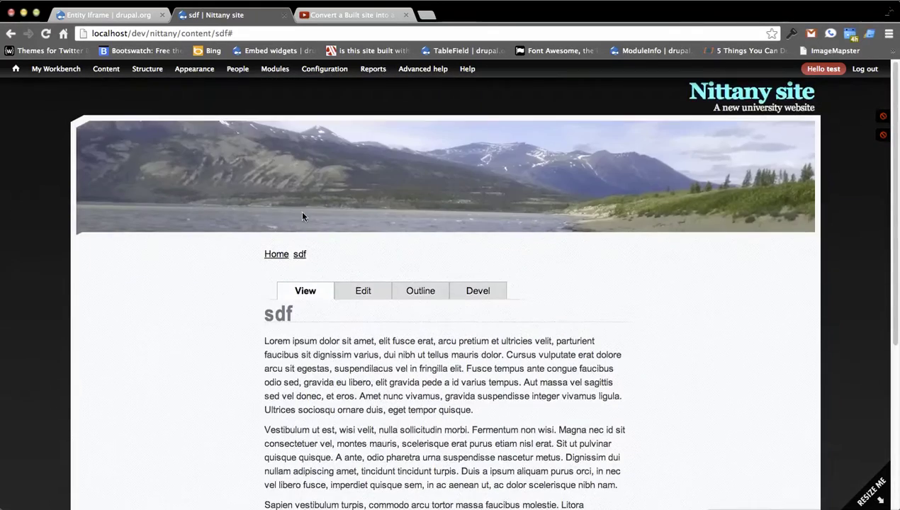
pyautogui.scroll(-8, 303, 216)
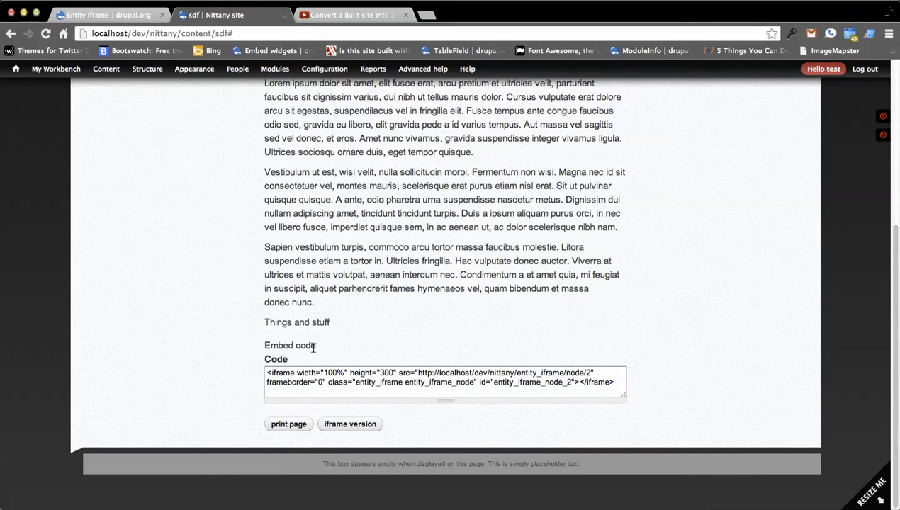
pyautogui.moveTo(313, 347); pyautogui.dragTo(266, 352)
pyautogui.click(235, 377)
pyautogui.click(320, 382)
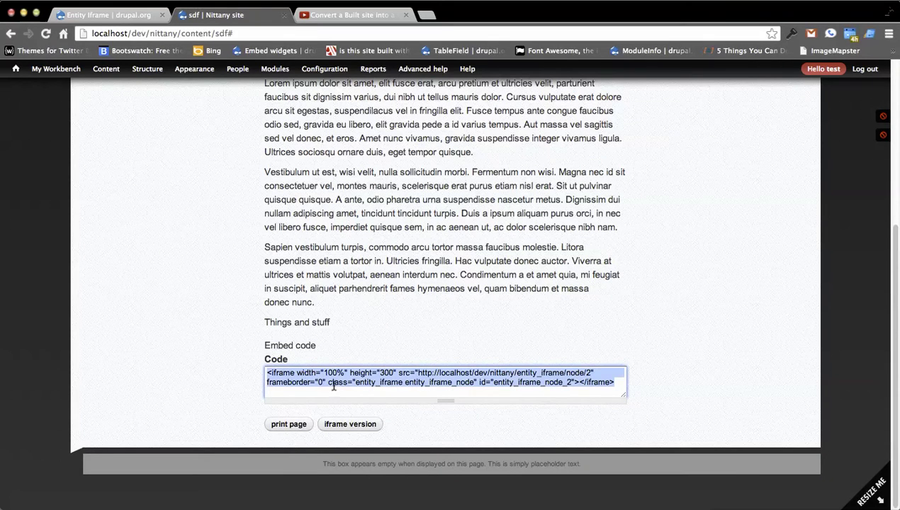
pyautogui.click(130, 320)
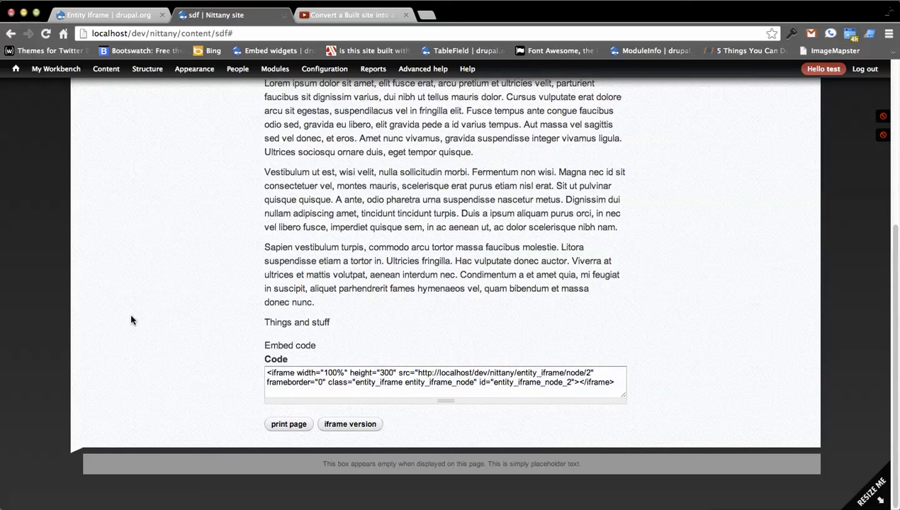
pyautogui.click(339, 425)
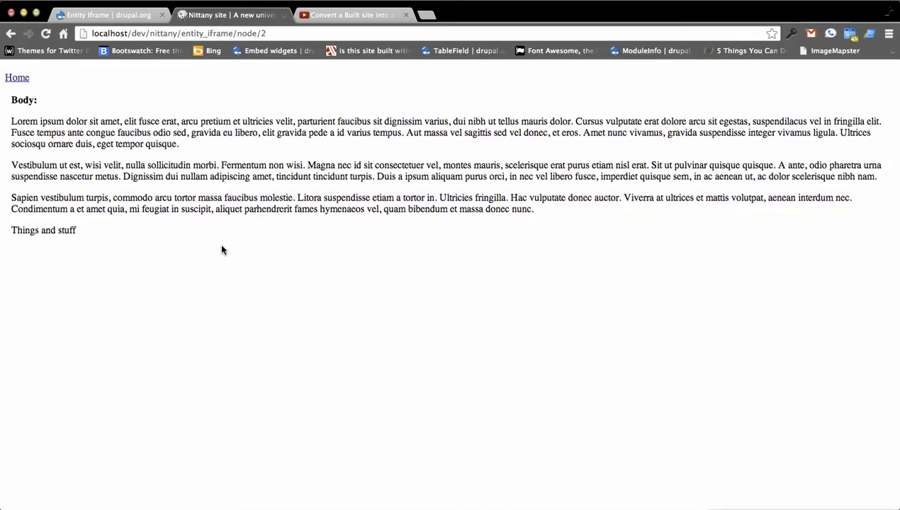
pyautogui.press('BackSpace')
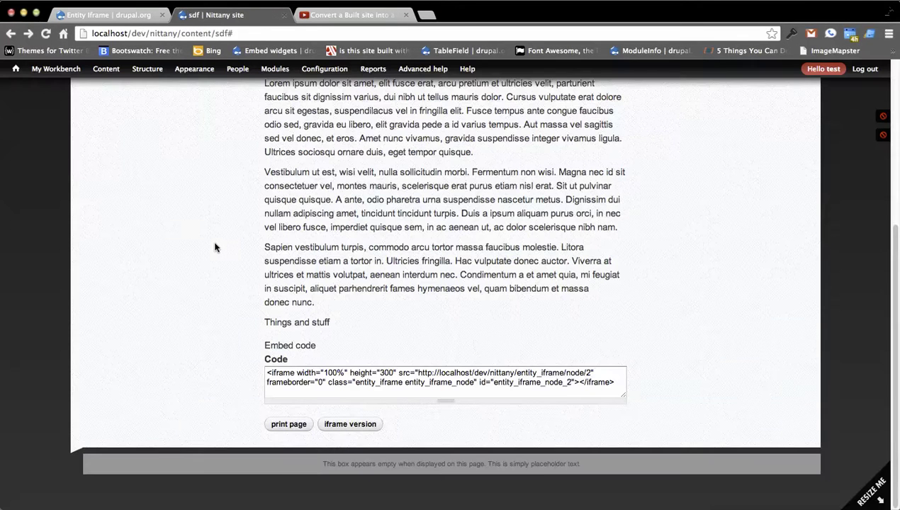
# - In Entity iframe settings, choose the Garland theme and untick Taxonomy term, User and Add Link on entity view
pyautogui.moveTo(324, 69)
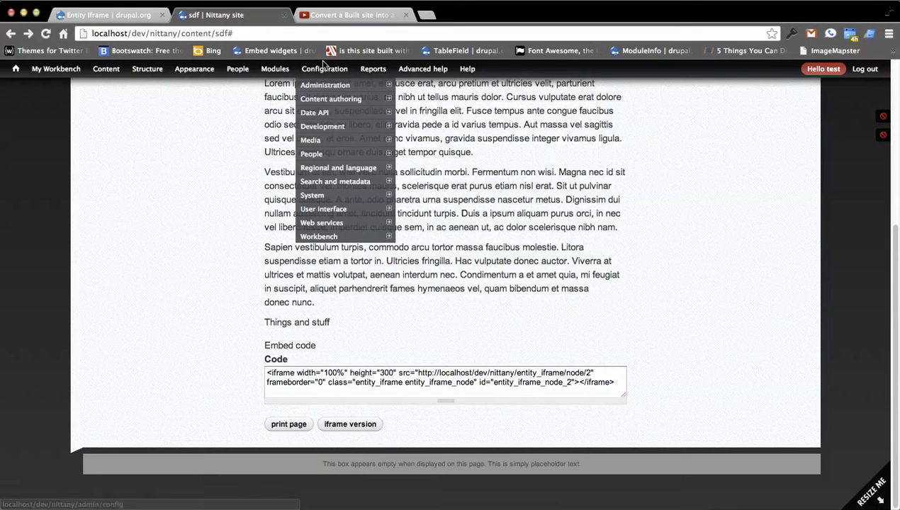
pyautogui.moveTo(349, 168)
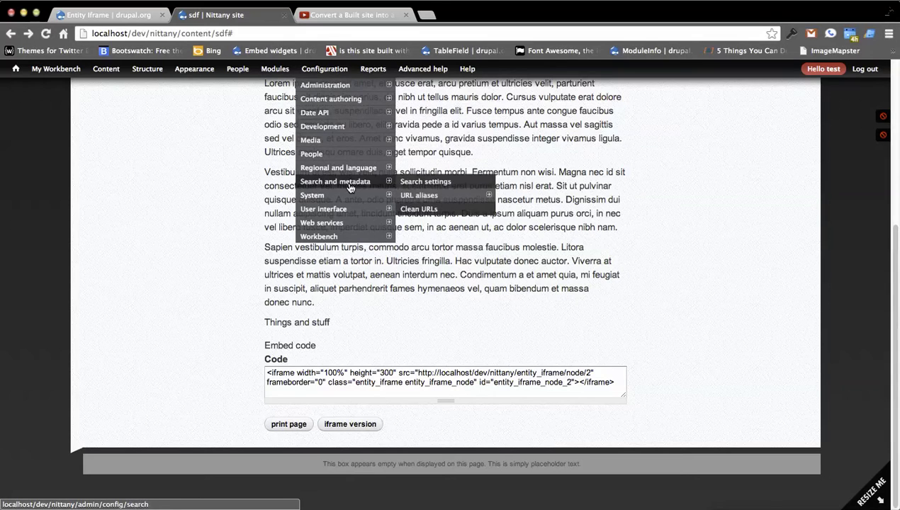
pyautogui.moveTo(349, 195)
pyautogui.click(444, 237)
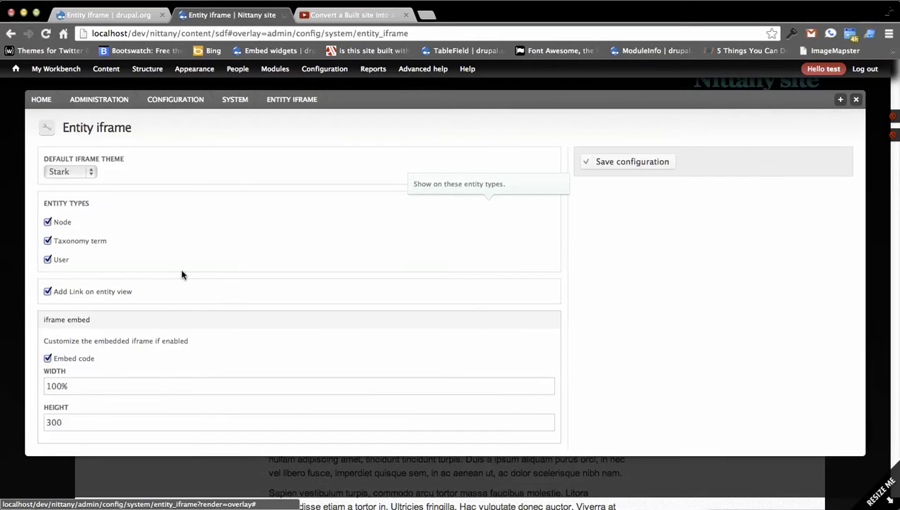
pyautogui.click(80, 172)
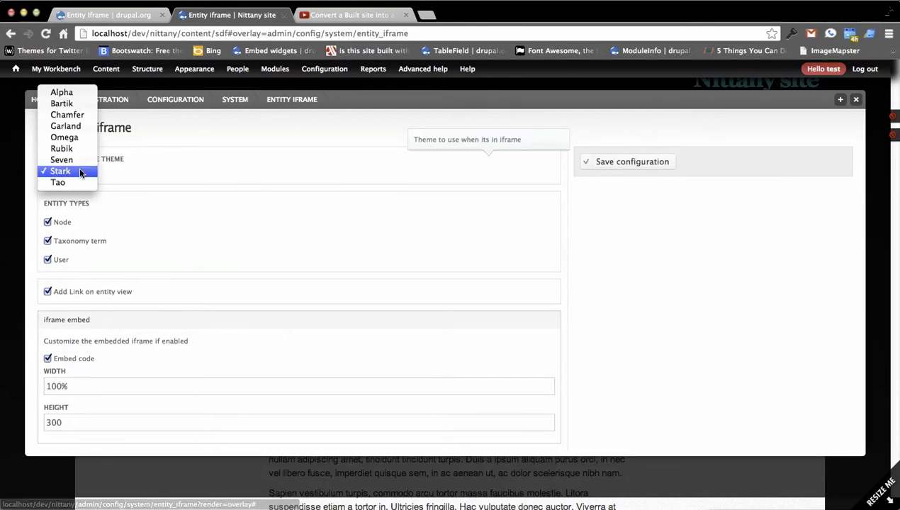
pyautogui.click(65, 127)
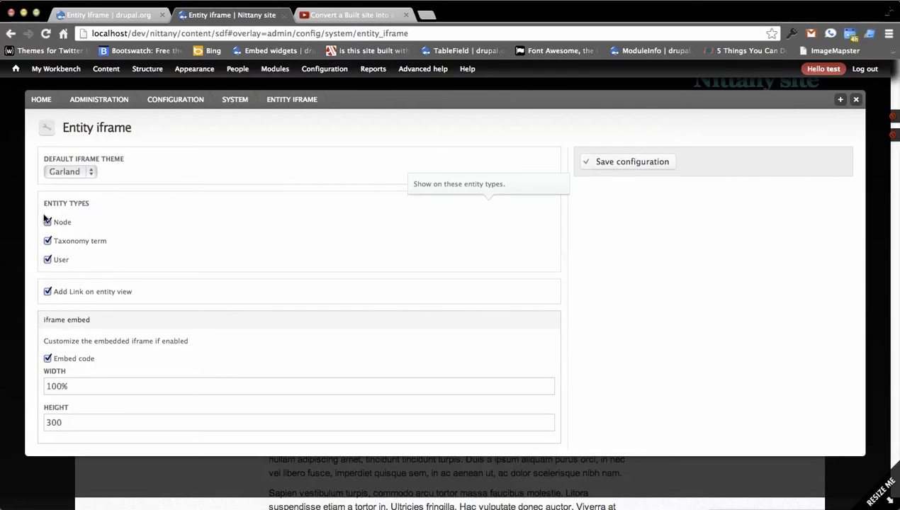
pyautogui.click(48, 242)
pyautogui.click(48, 259)
pyautogui.click(98, 293)
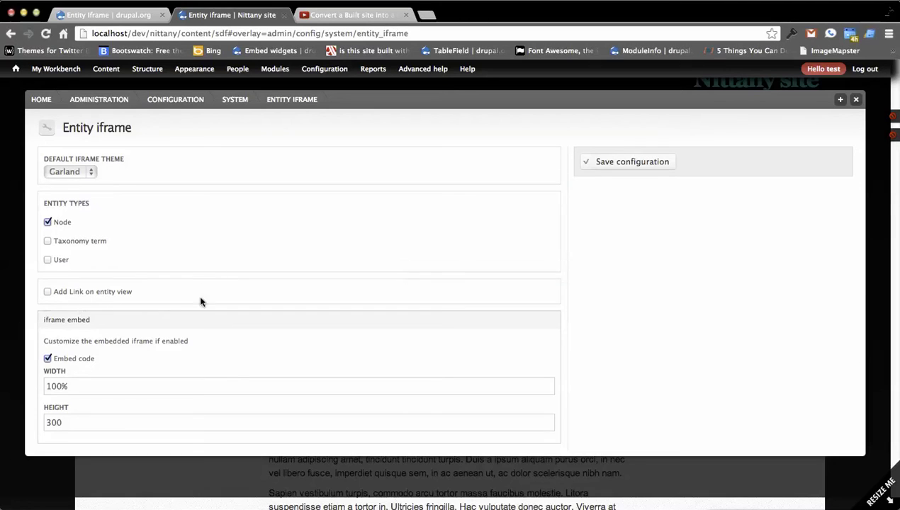
# - Set the default iframe width to 95% and height to 450, then save the Entity iframe settings
pyautogui.click(97, 387)
pyautogui.press('BackSpace')
pyautogui.press('BackSpace')
pyautogui.press('BackSpace')
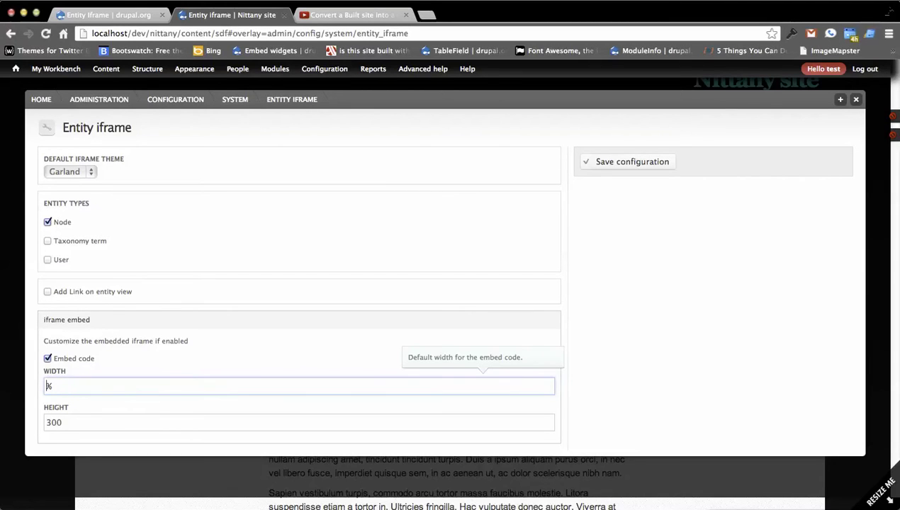
pyautogui.write('95')
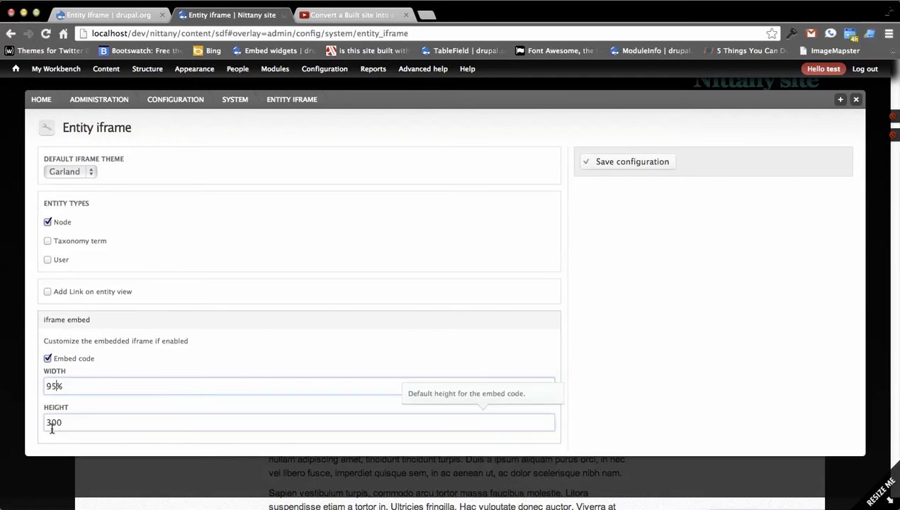
pyautogui.press('Tab')
pyautogui.doubleClick(88, 423)
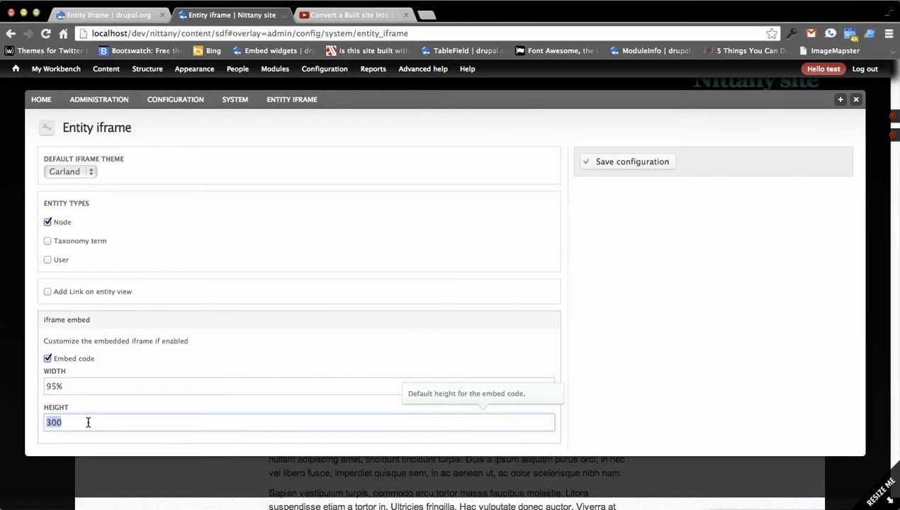
pyautogui.write('450')
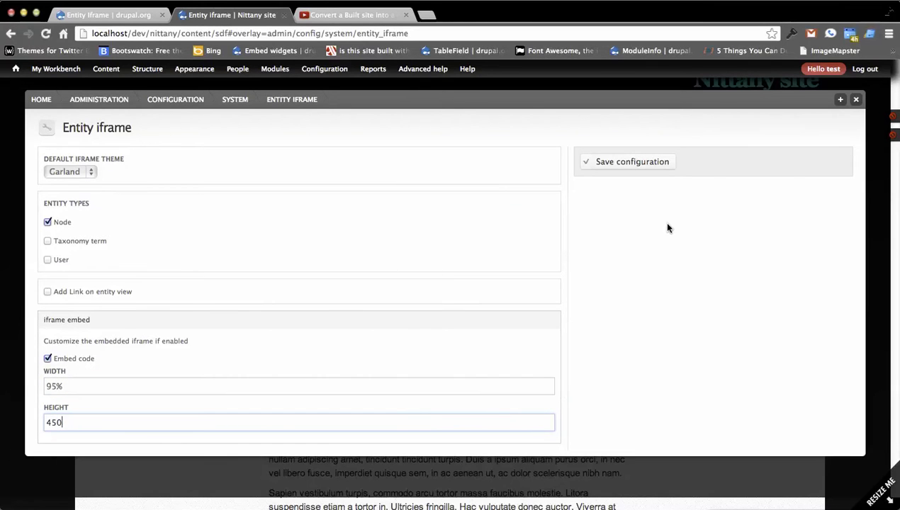
pyautogui.click(625, 162)
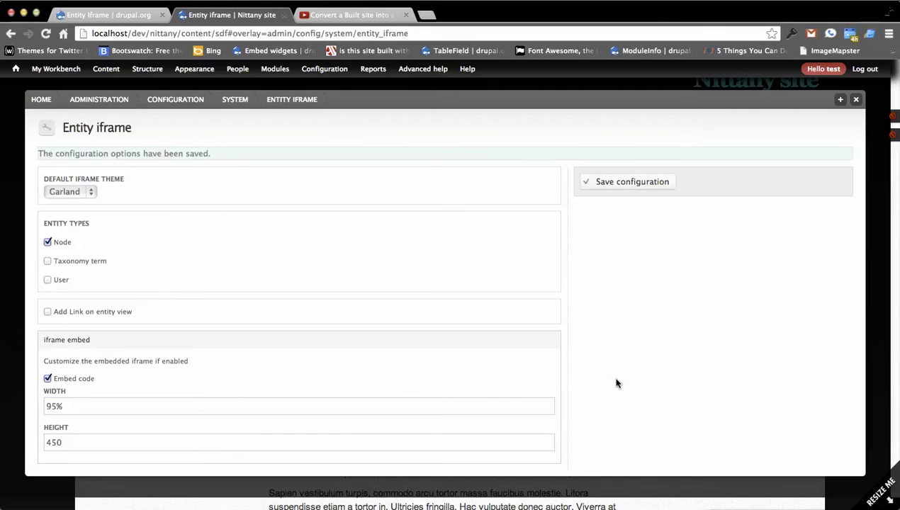
pyautogui.tripleClick(590, 360)
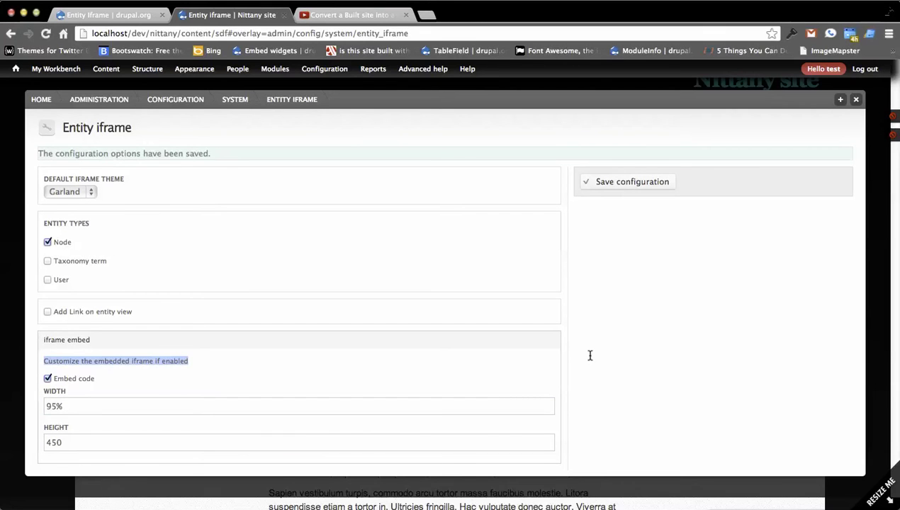
pyautogui.click(669, 279)
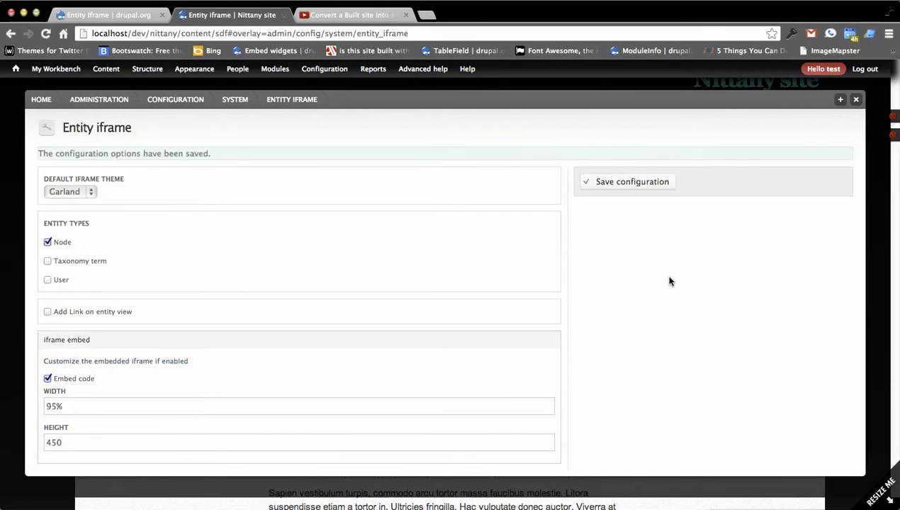
# - Close the overlay, check the sdf page's embed code, then load the user/1 profile page
pyautogui.click(855, 100)
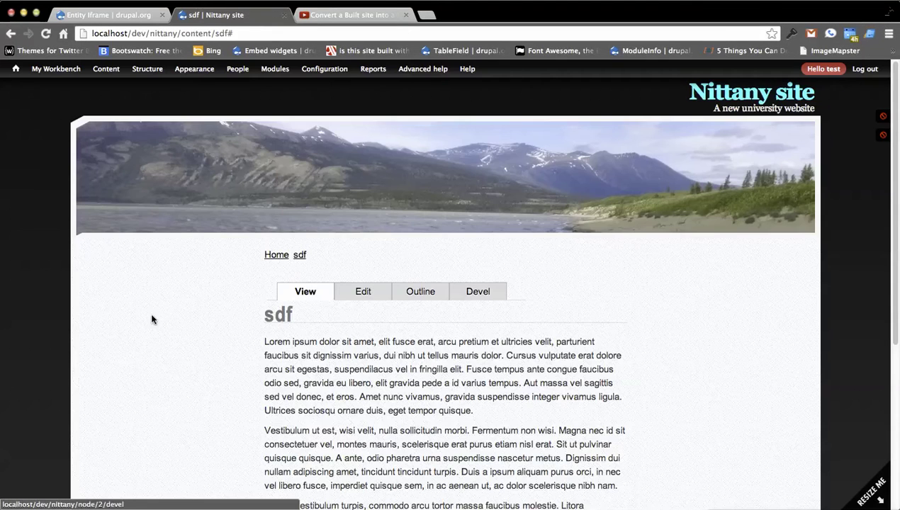
pyautogui.scroll(-5, 131, 298)
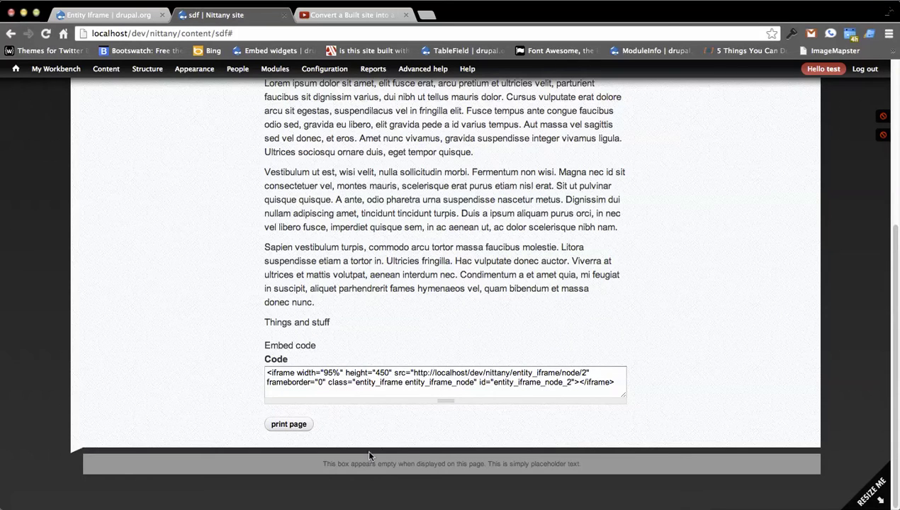
pyautogui.scroll(5, 156, 304)
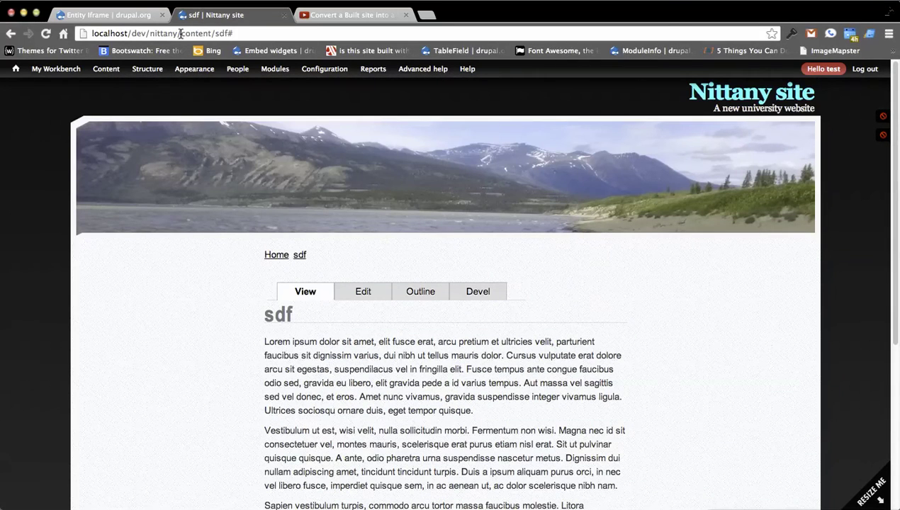
pyautogui.moveTo(182, 33); pyautogui.dragTo(233, 33)
pyautogui.write('user/1')
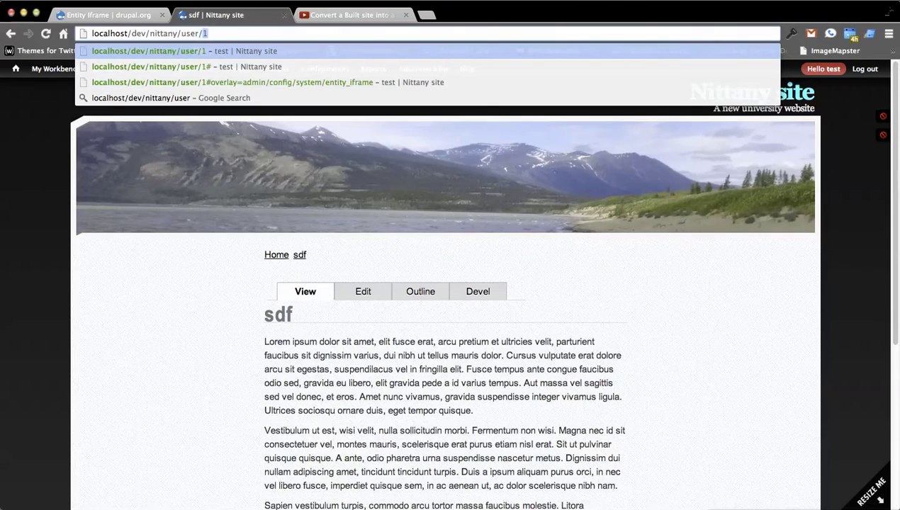
pyautogui.press('Return')
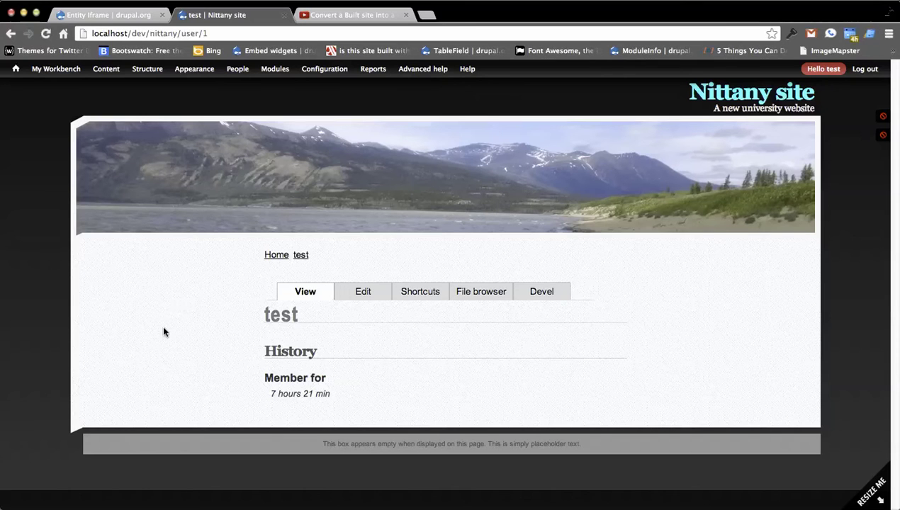
pyautogui.press('super+bracketleft')
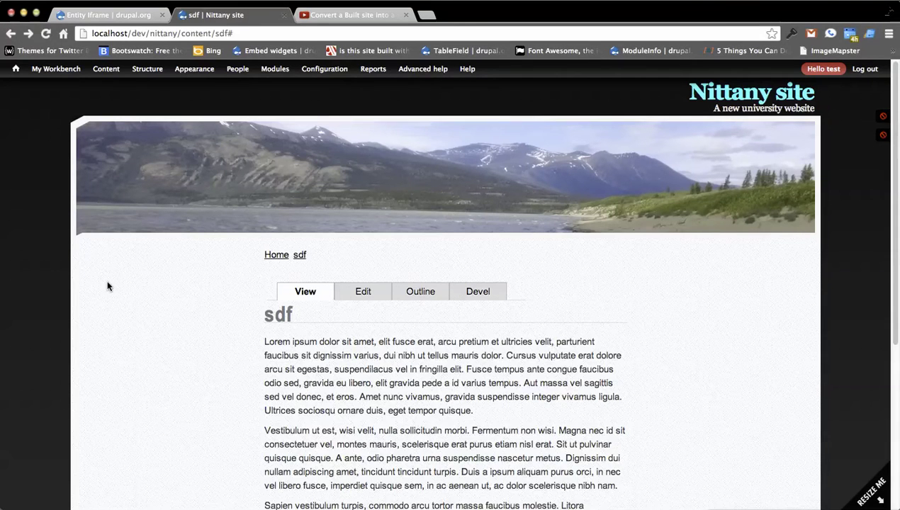
pyautogui.scroll(-3, 126, 271)
pyautogui.scroll(-5, 128, 277)
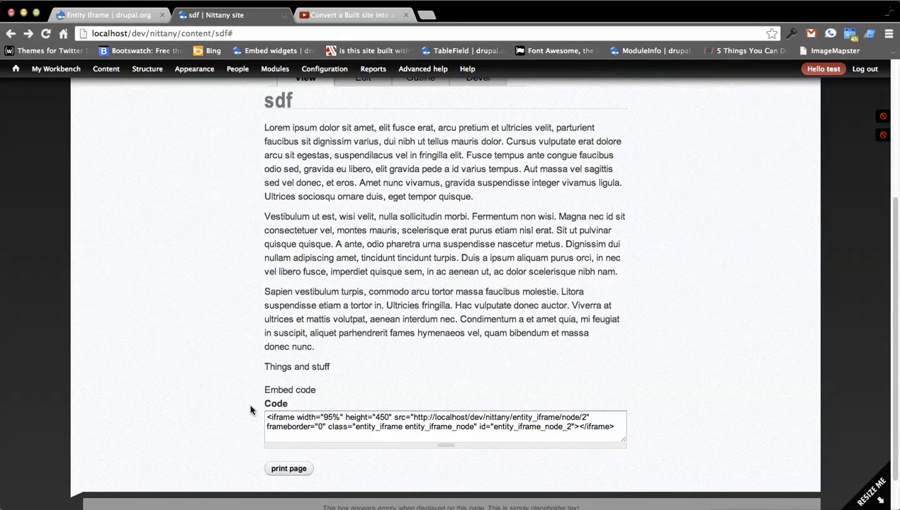
pyautogui.scroll(1, 186, 312)
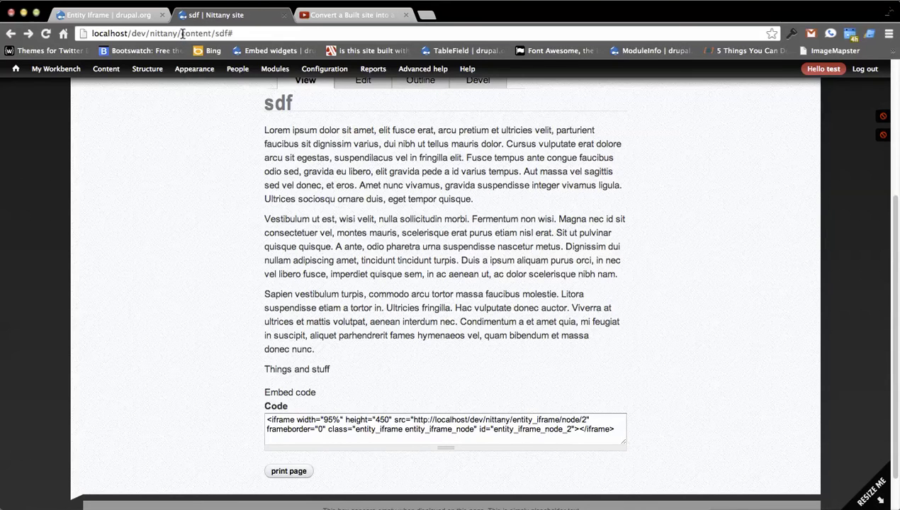
pyautogui.moveTo(181, 34); pyautogui.dragTo(233, 33)
# - Load node/1, review the things page's embedded iframe and embed code, and open its Edit form
pyautogui.write('node/')
pyautogui.press('Return')
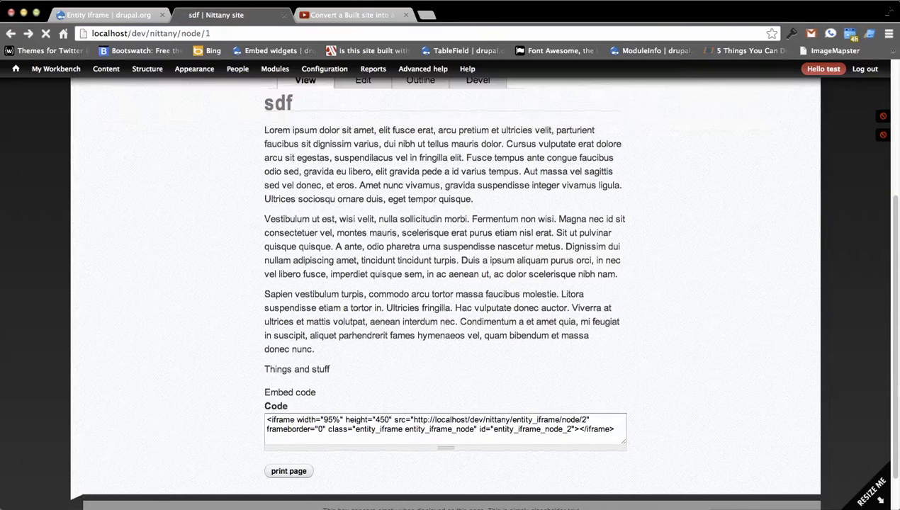
pyautogui.scroll(-5, 176, 251)
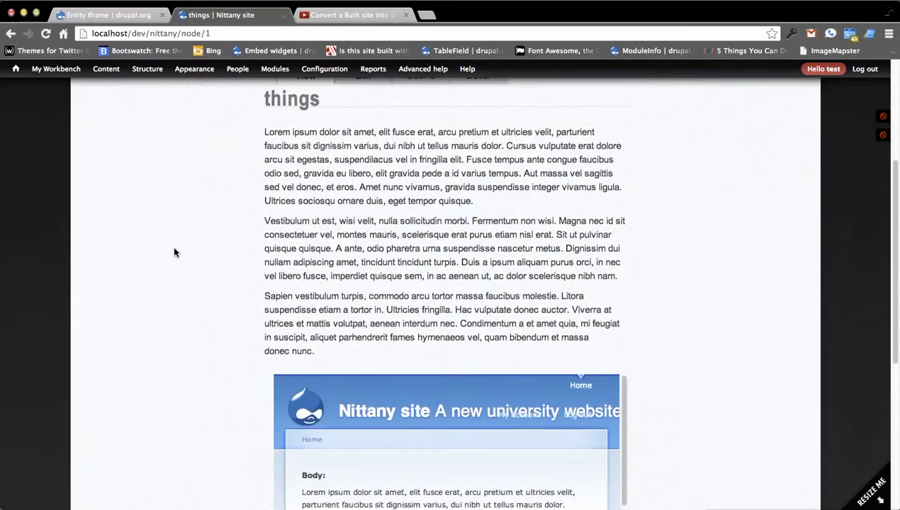
pyautogui.scroll(-3, 173, 253)
pyautogui.scroll(5, 187, 312)
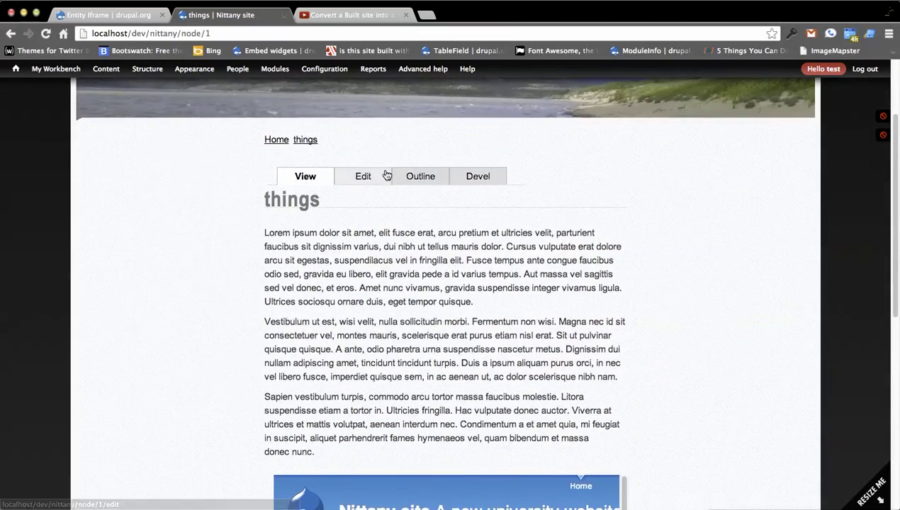
pyautogui.scroll(-5, 169, 266)
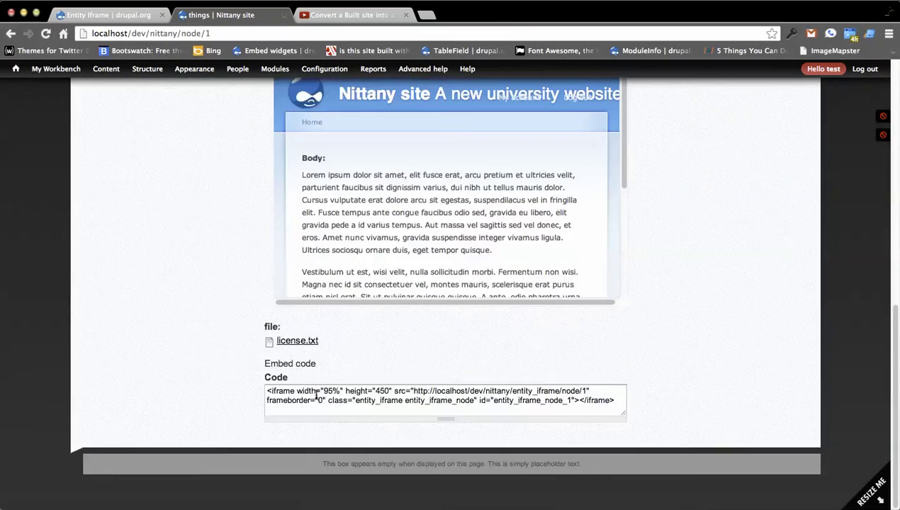
pyautogui.click(342, 399)
pyautogui.scroll(1, 175, 383)
pyautogui.scroll(-1, 167, 386)
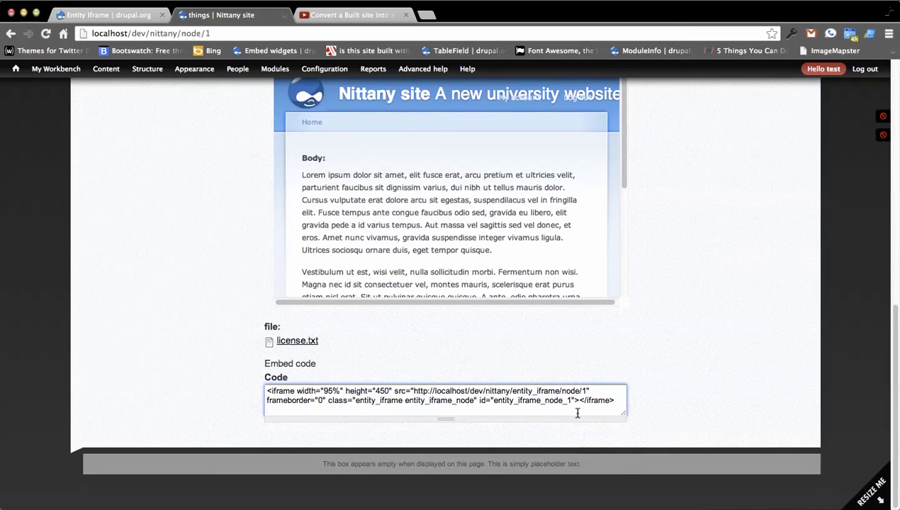
pyautogui.scroll(1, 200, 324)
pyautogui.scroll(10, 219, 344)
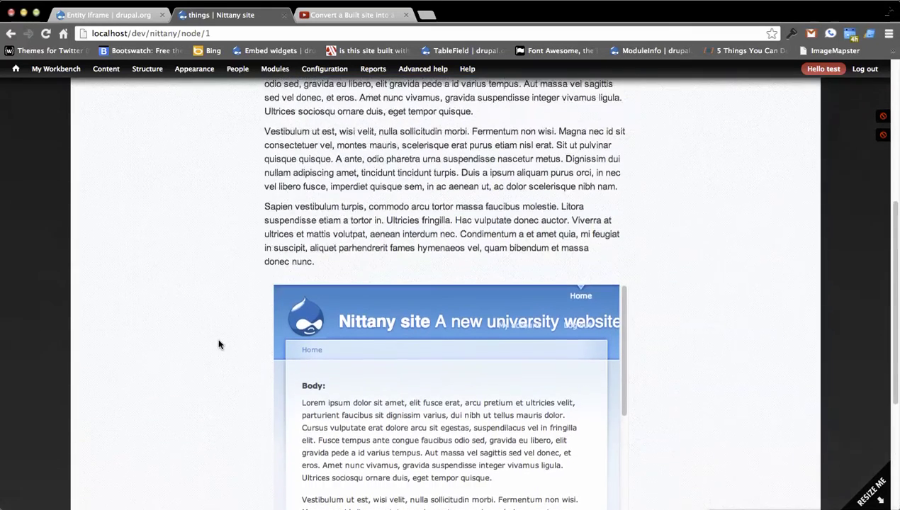
pyautogui.click(359, 155)
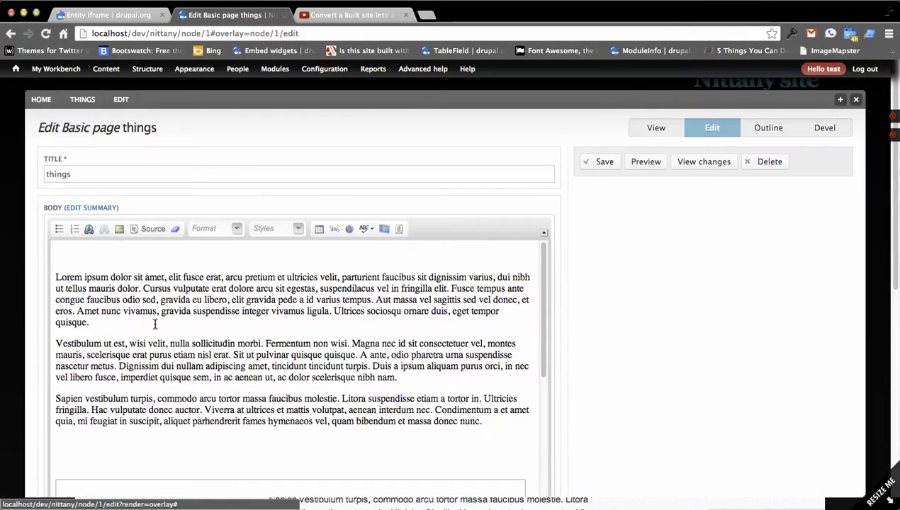
# - Review the body iframe's node 2 URL, 98% width and height in IFrame Properties, then save the things page
pyautogui.scroll(-5, 217, 380)
pyautogui.click(216, 373)
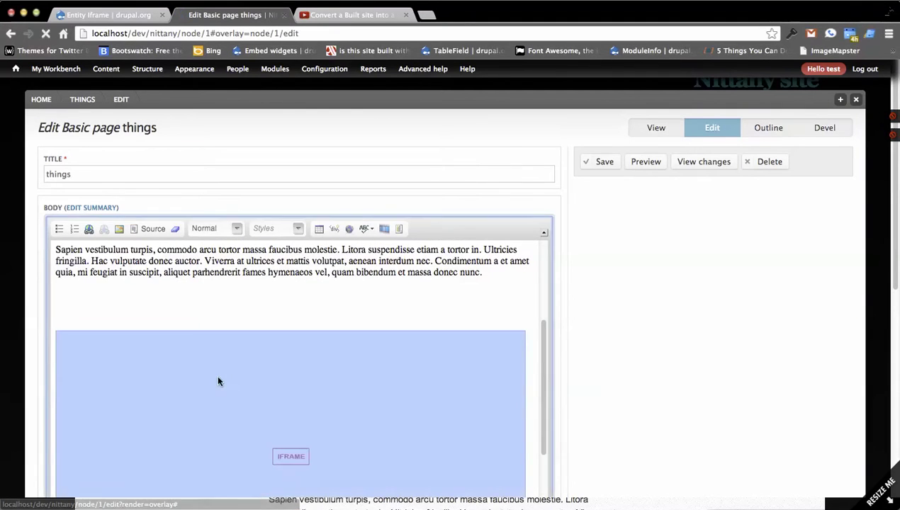
pyautogui.rightClick(216, 373)
pyautogui.click(245, 403)
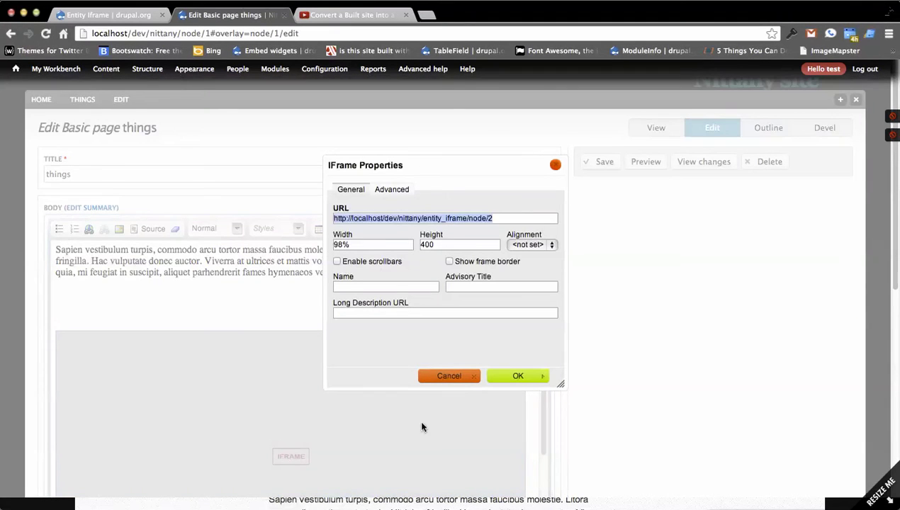
pyautogui.click(487, 216)
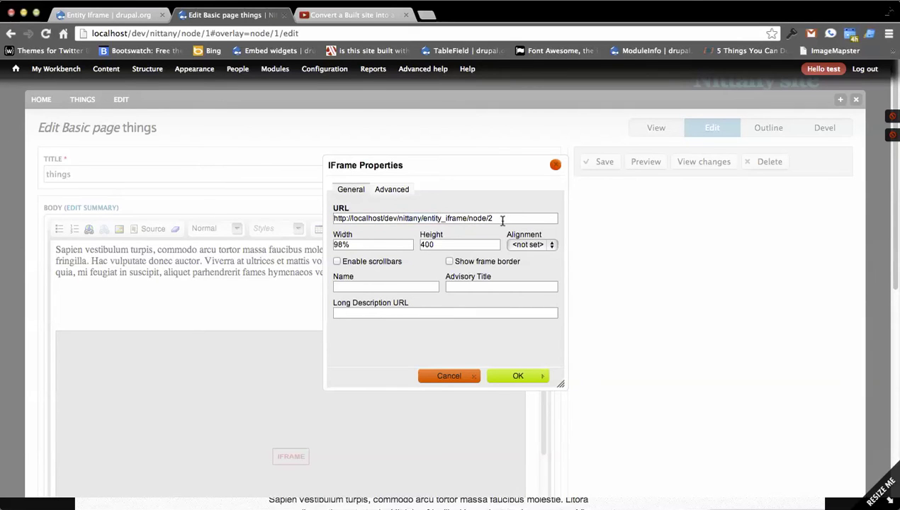
pyautogui.doubleClick(358, 245)
pyautogui.click(448, 243)
pyautogui.click(520, 376)
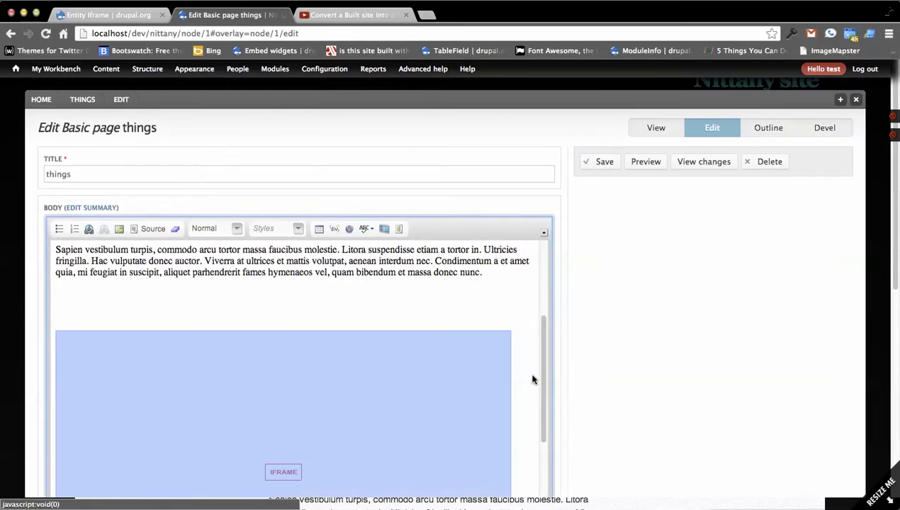
pyautogui.click(603, 164)
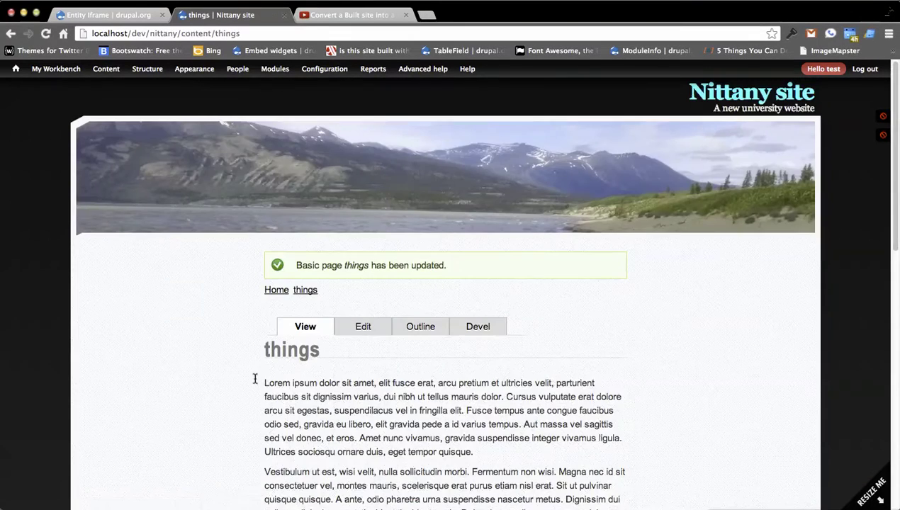
pyautogui.scroll(-10, 171, 351)
pyautogui.scroll(1, 147, 371)
pyautogui.scroll(-5, 357, 351)
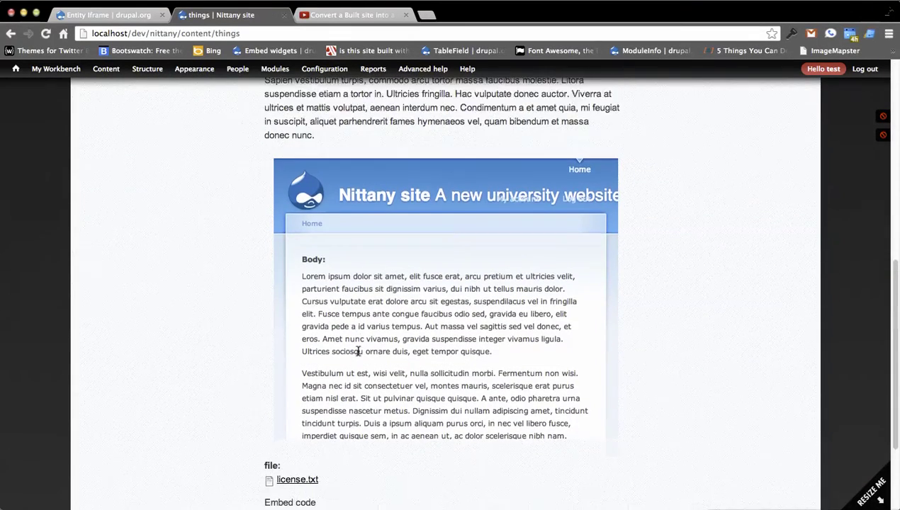
pyautogui.scroll(4, 346, 315)
pyautogui.moveTo(302, 251); pyautogui.dragTo(499, 436)
pyautogui.click(498, 331)
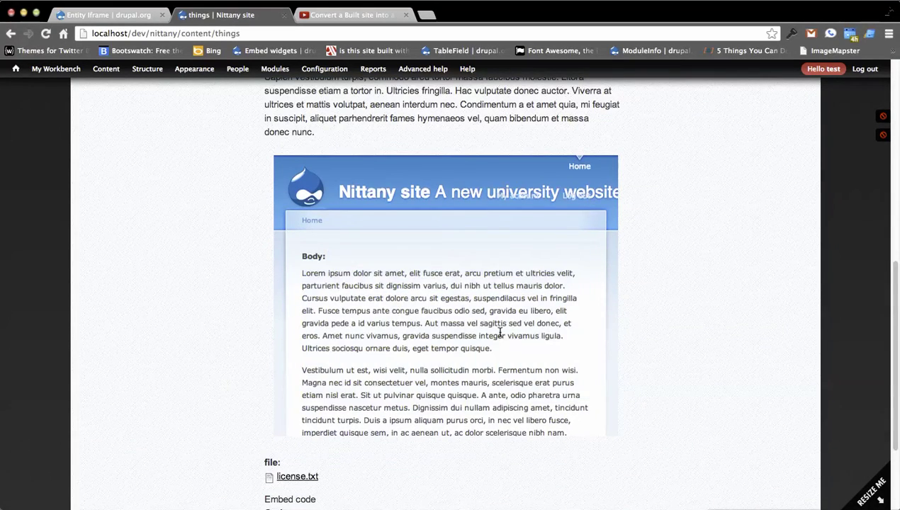
pyautogui.scroll(-3, 499, 354)
pyautogui.scroll(5, 686, 441)
pyautogui.scroll(-2, 690, 500)
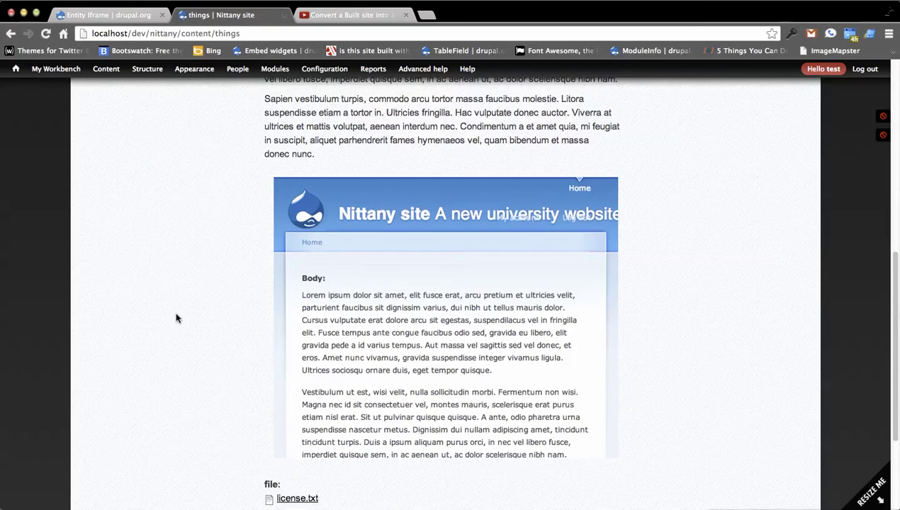
pyautogui.scroll(-1, 176, 317)
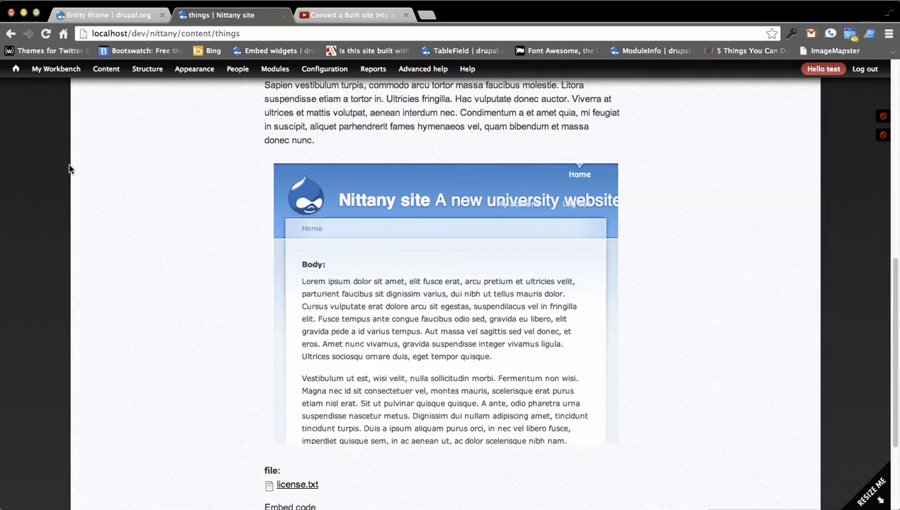
# - Switch the Garland theme's colour scheme to Ash, save it, and return to the things page
pyautogui.moveTo(147, 72)
pyautogui.moveTo(155, 173)
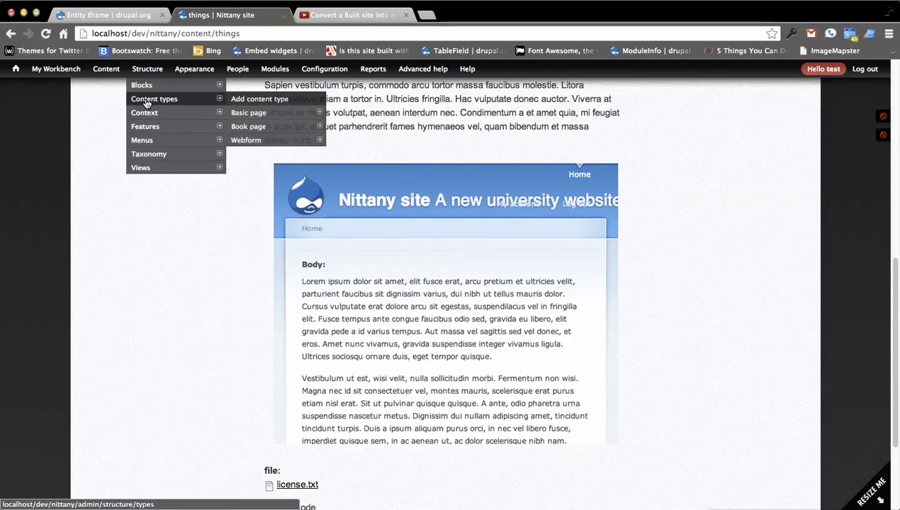
pyautogui.moveTo(188, 70)
pyautogui.moveTo(214, 147)
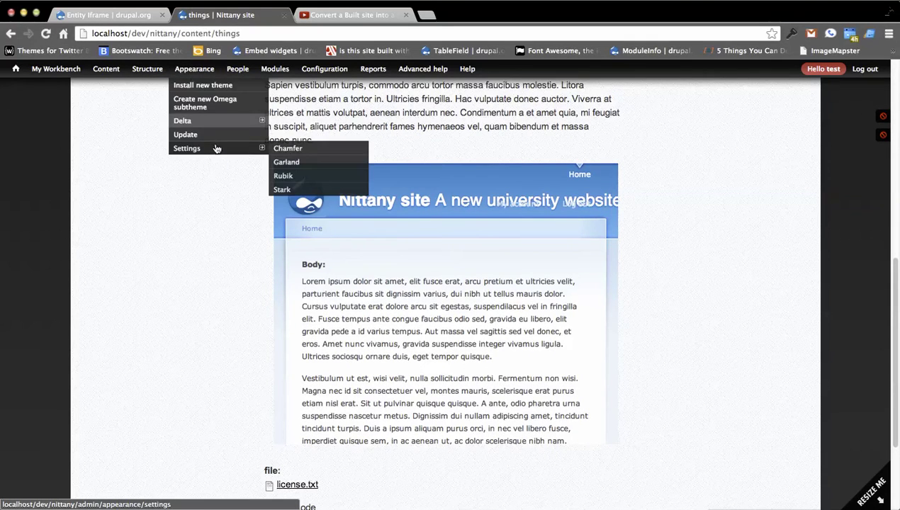
pyautogui.click(280, 162)
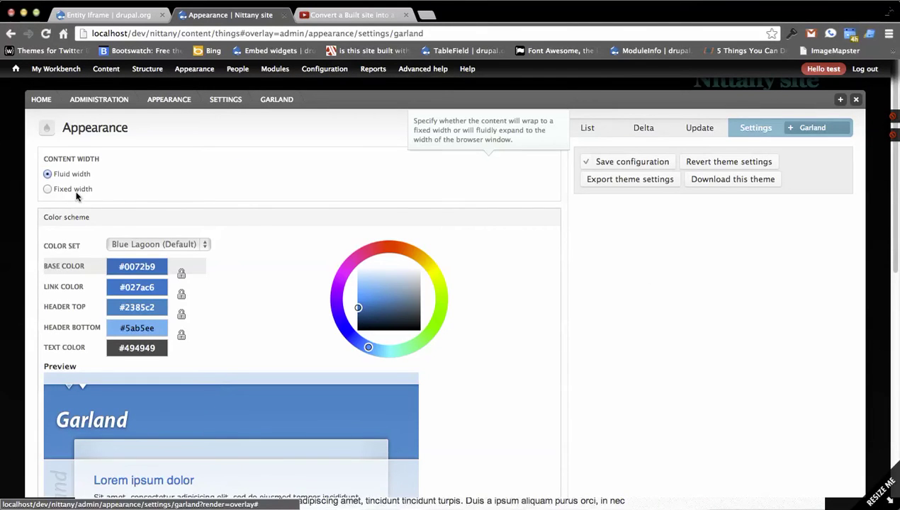
pyautogui.click(164, 243)
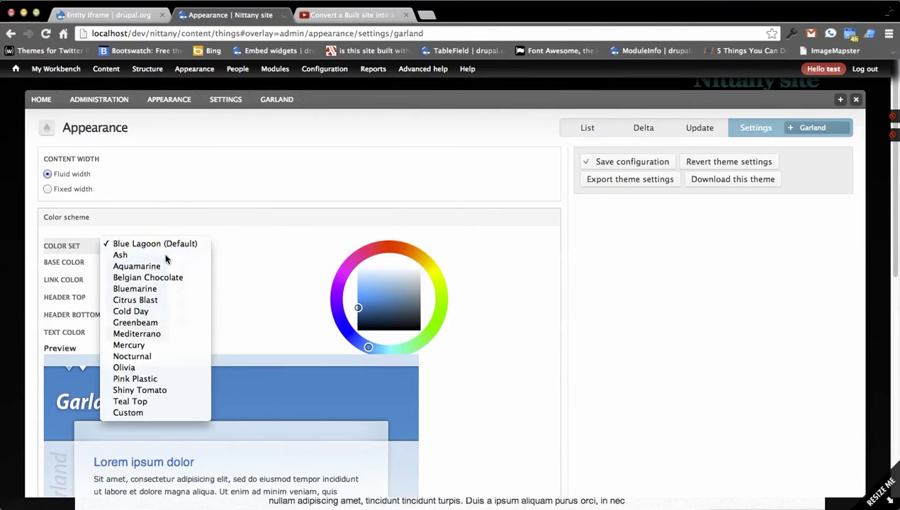
pyautogui.click(165, 256)
pyautogui.scroll(-10, 612, 381)
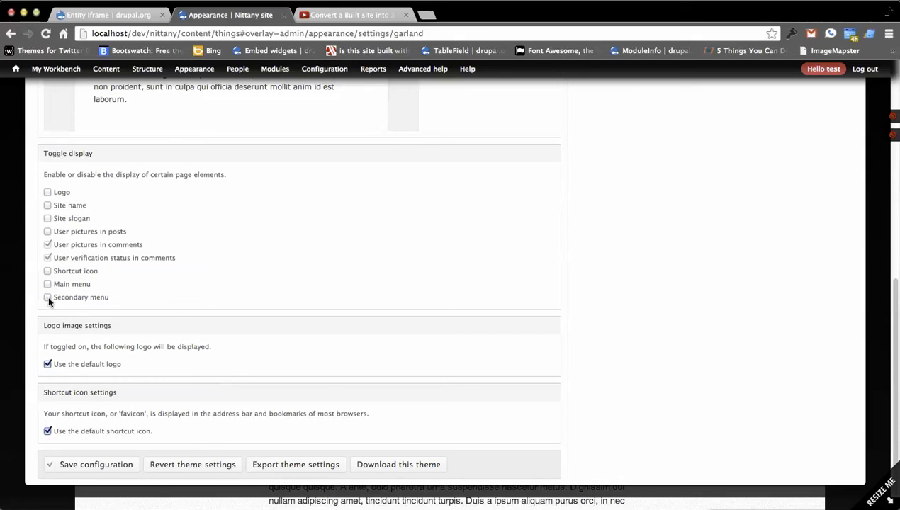
pyautogui.click(70, 464)
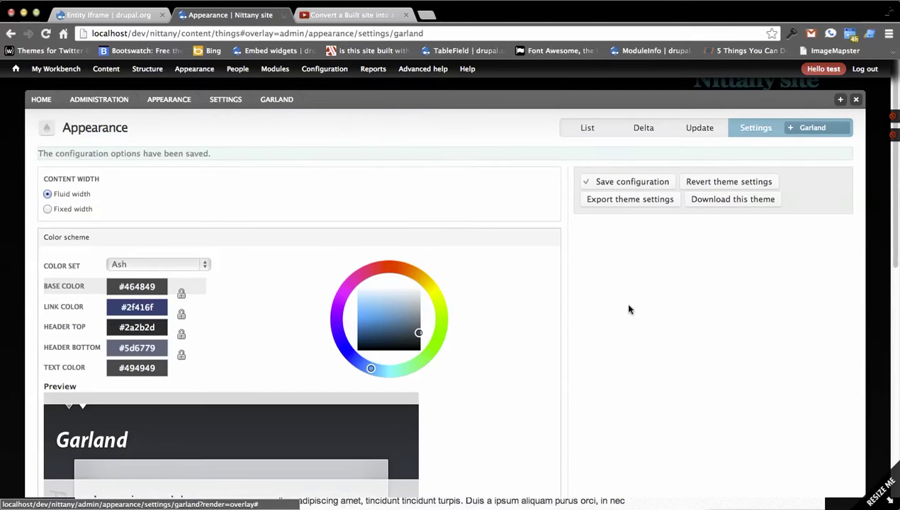
pyautogui.click(855, 100)
pyautogui.scroll(-4, 803, 247)
pyautogui.scroll(-6, 803, 238)
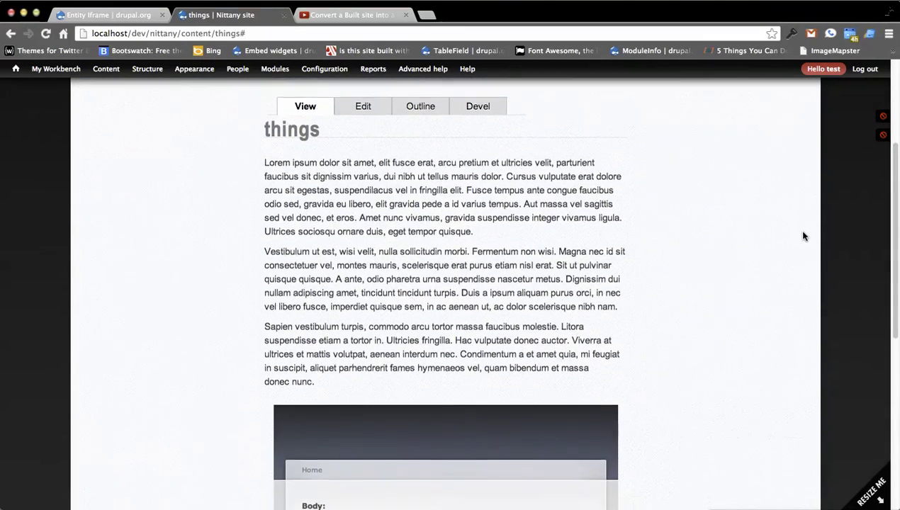
pyautogui.scroll(-3, 790, 235)
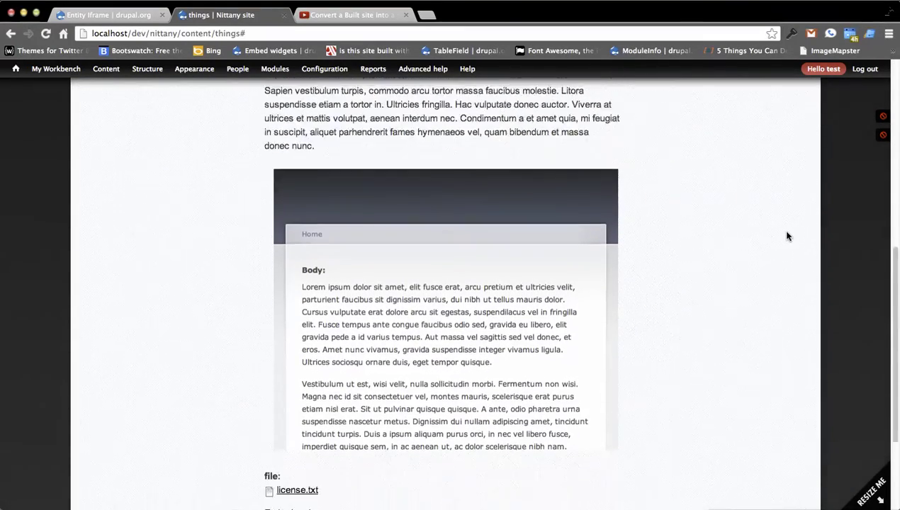
pyautogui.scroll(3, 634, 372)
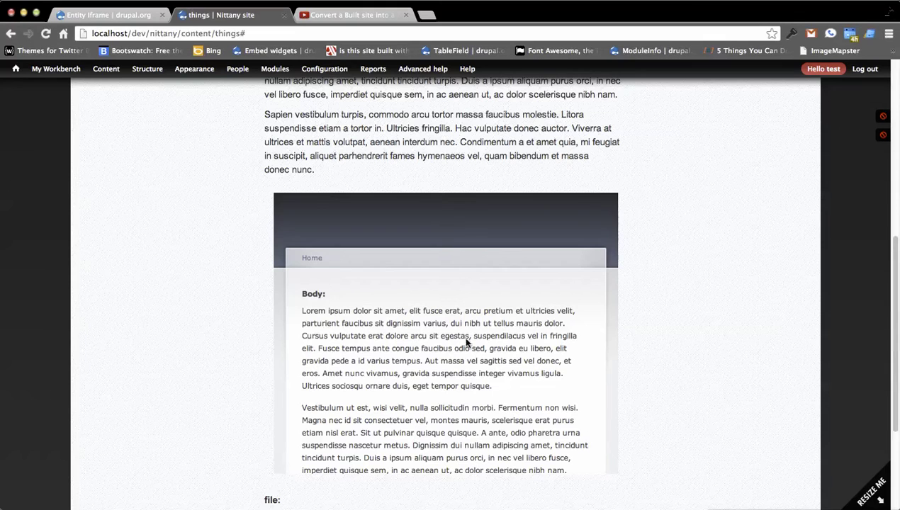
pyautogui.scroll(-2, 178, 306)
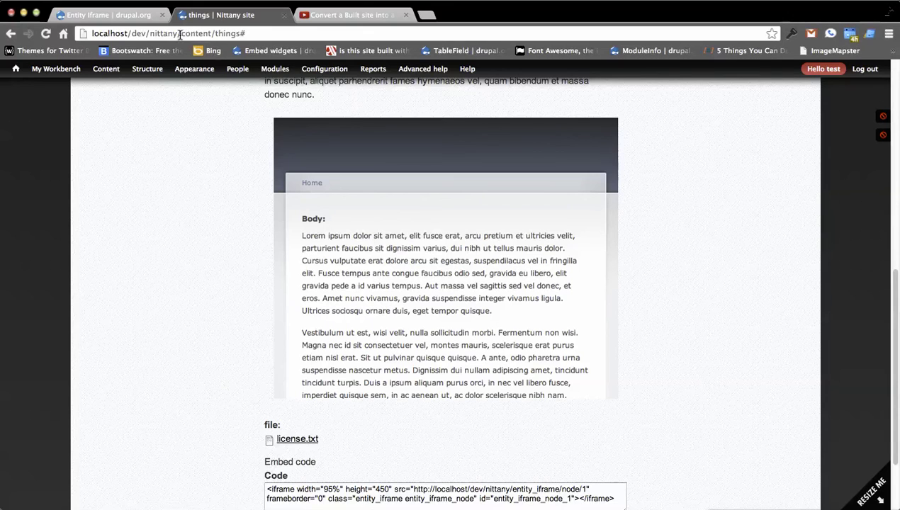
pyautogui.moveTo(182, 33); pyautogui.dragTo(248, 34)
pyautogui.press('BackSpace')
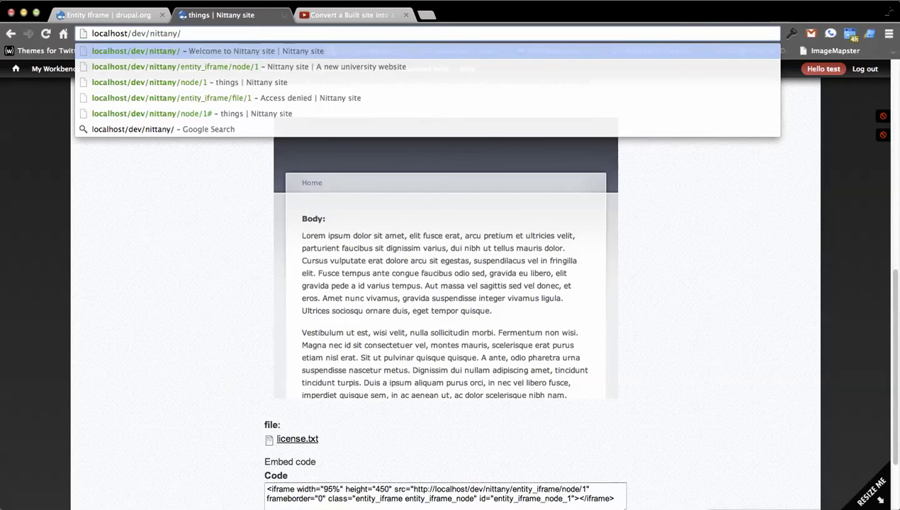
pyautogui.write('entity')
pyautogui.press('Return')
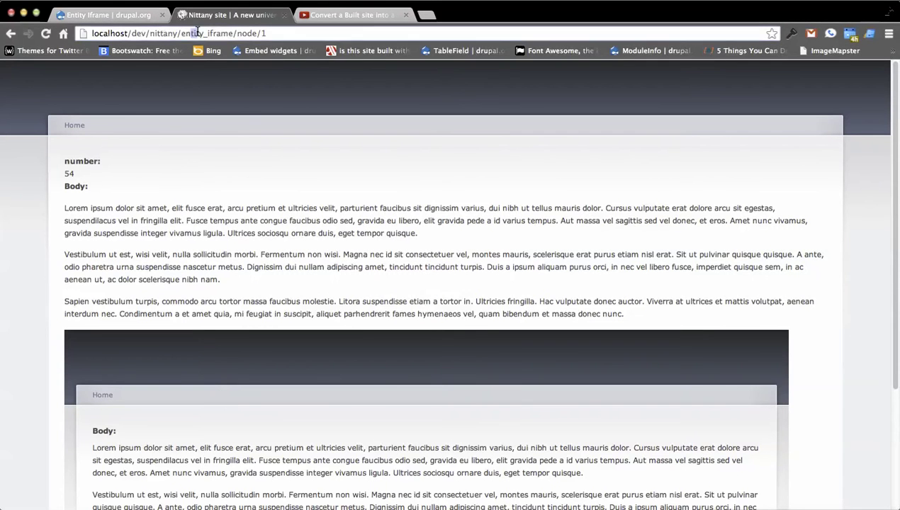
pyautogui.doubleClick(246, 33)
pyautogui.click(271, 33)
pyautogui.press('BackSpace')
pyautogui.write('2')
pyautogui.press('Return')
pyautogui.click(290, 33)
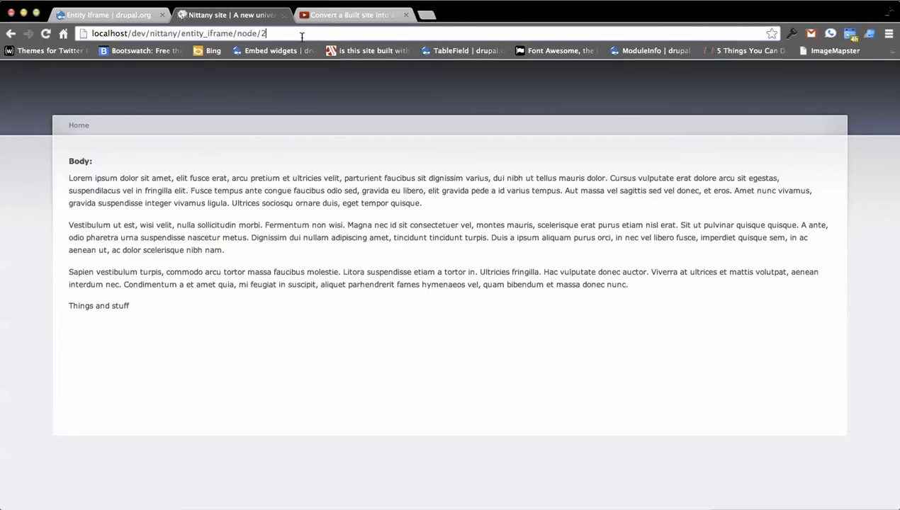
pyautogui.press('BackSpace')
pyautogui.write('3')
pyautogui.press('Return')
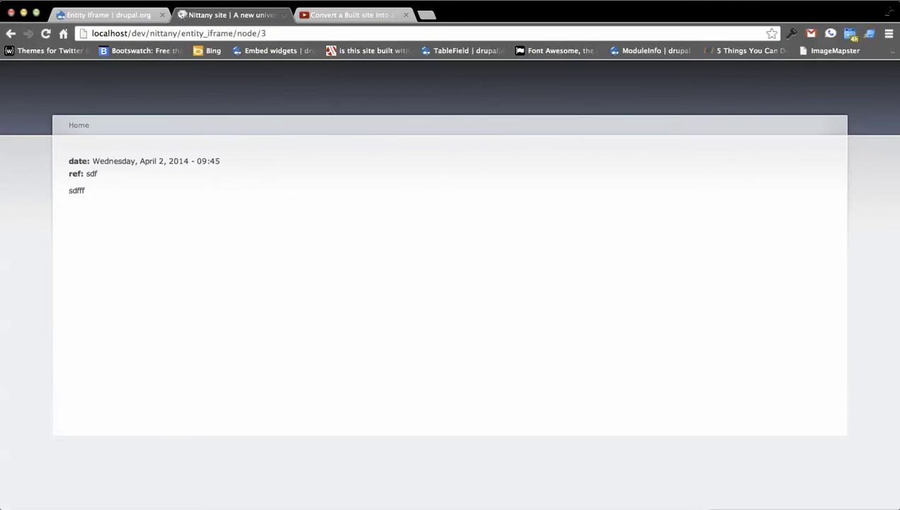
pyautogui.press('BackSpace')
pyautogui.press('BackSpace')
pyautogui.press('BackSpace')
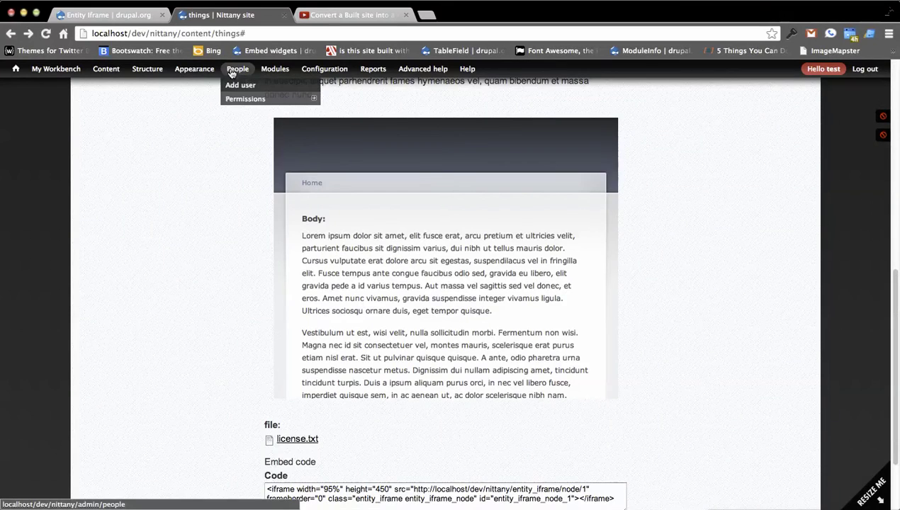
pyautogui.click(237, 69)
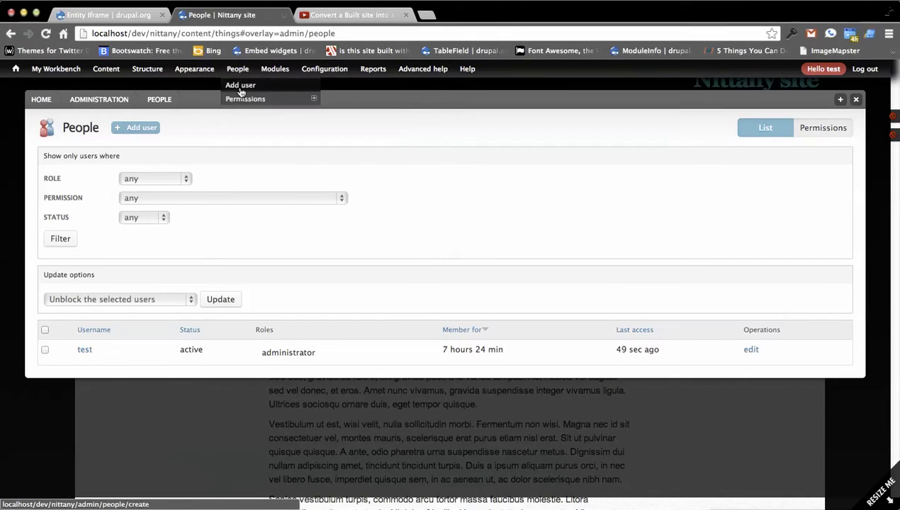
pyautogui.click(244, 98)
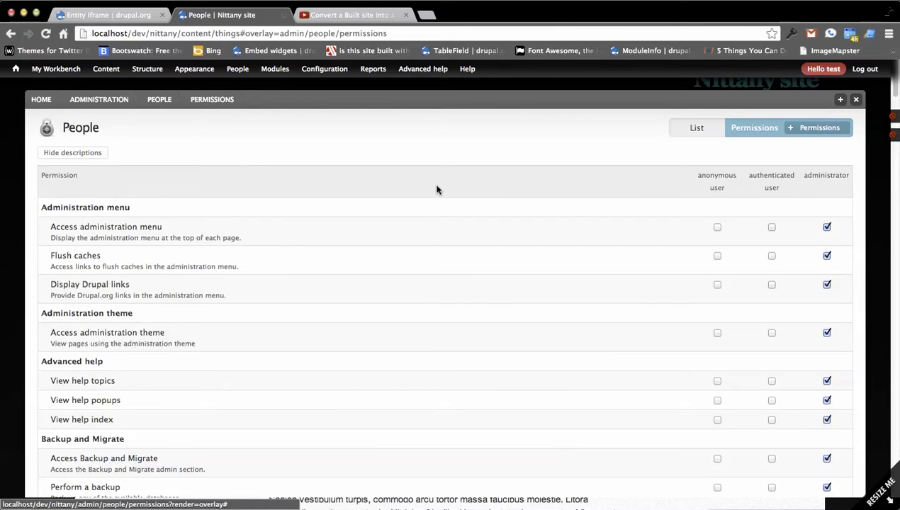
pyautogui.scroll(-8, 434, 188)
pyautogui.scroll(-10, 336, 169)
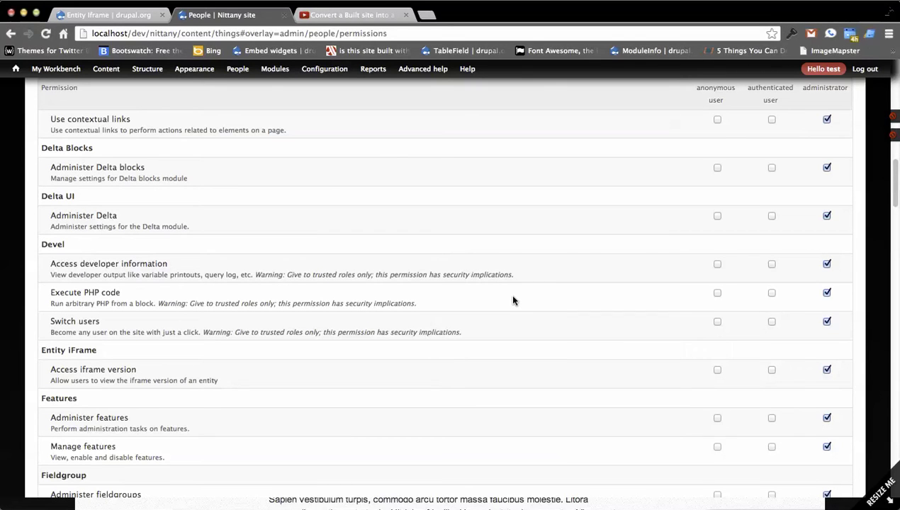
pyautogui.scroll(15, 584, 315)
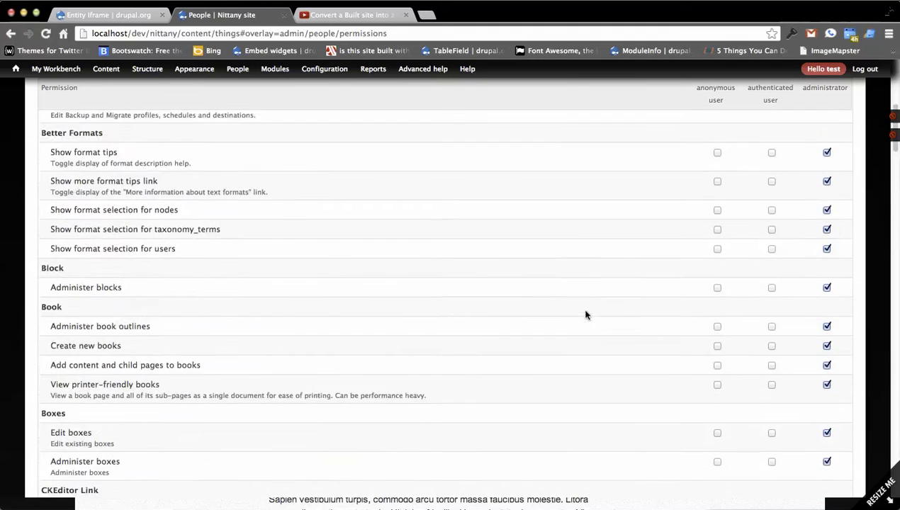
pyautogui.scroll(3, 816, 191)
pyautogui.click(851, 102)
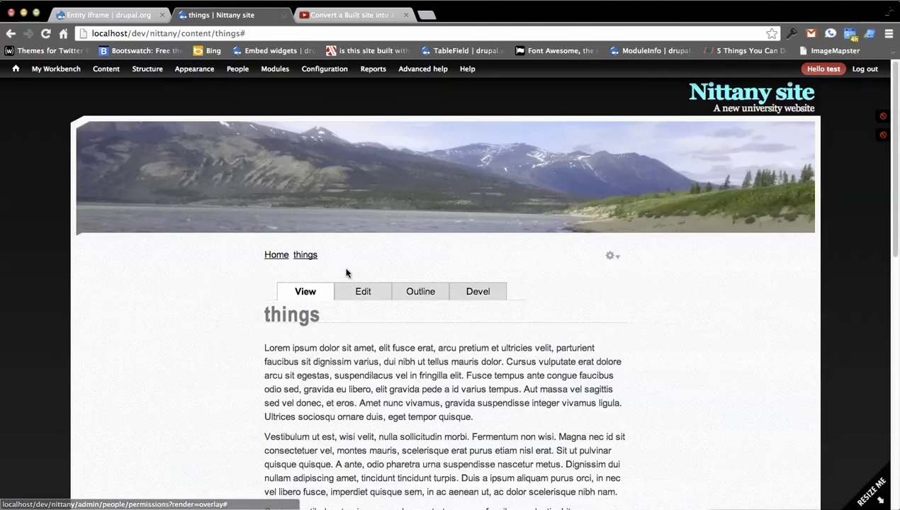
pyautogui.scroll(-5, 205, 307)
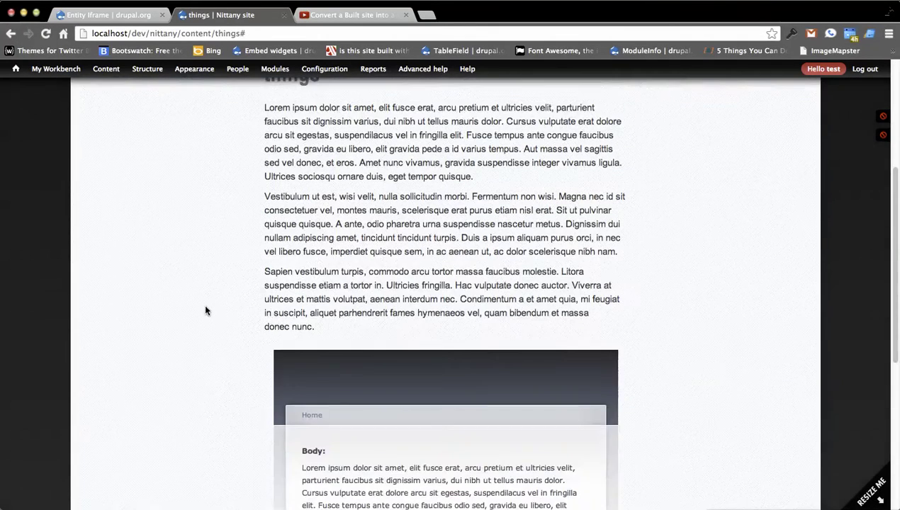
pyautogui.scroll(5, 205, 308)
# - Load node/2 and open the sdf page's edit form
pyautogui.moveTo(182, 33); pyautogui.dragTo(245, 33)
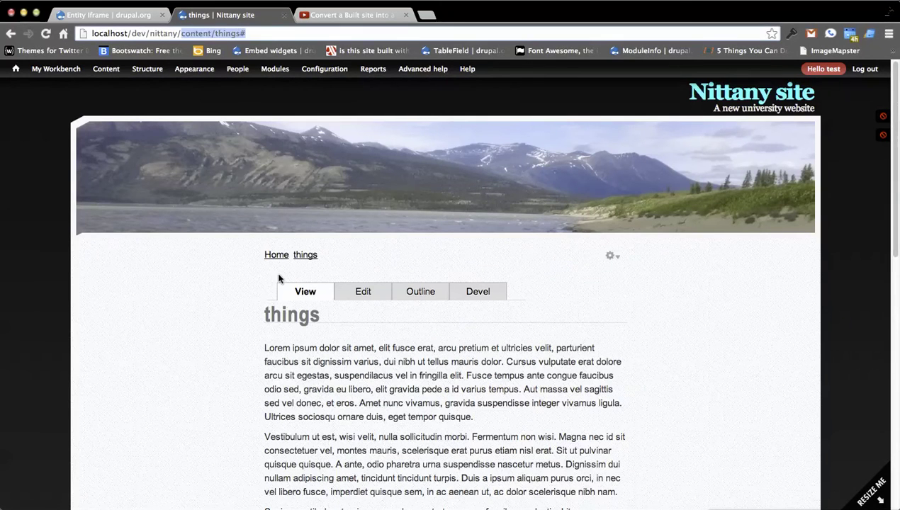
pyautogui.write('node/2')
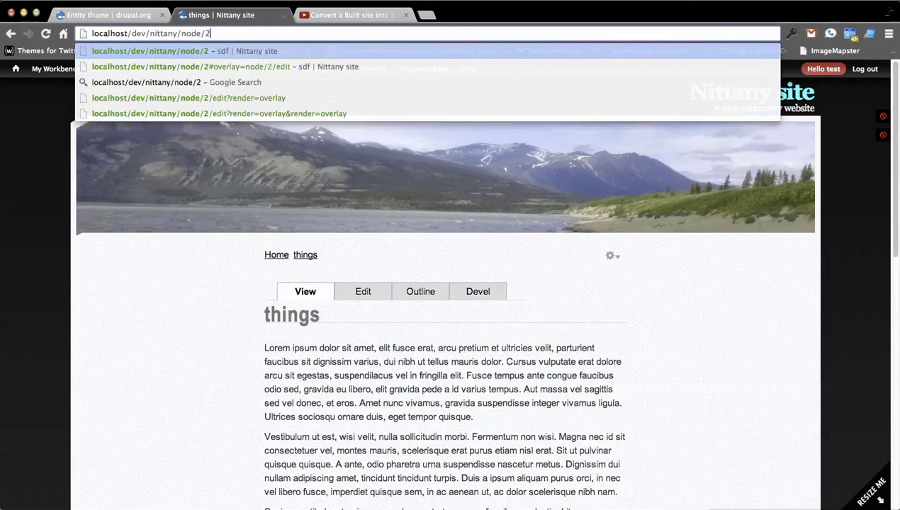
pyautogui.press('Return')
pyautogui.scroll(-1, 250, 291)
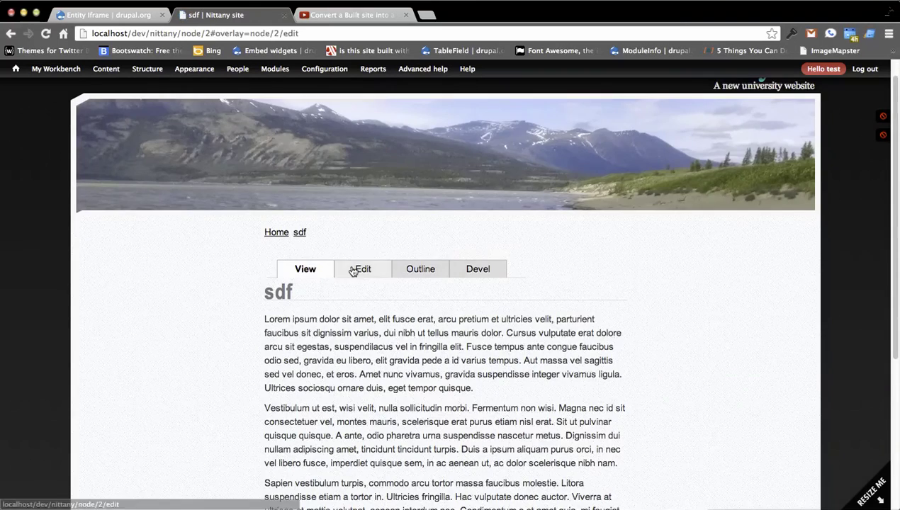
pyautogui.click(354, 267)
# - Delete all existing body text, then bring up the YouTube video 'Convert a Built site into a Distribution'
pyautogui.click(279, 291)
pyautogui.press('super+a')
pyautogui.press('BackSpace')
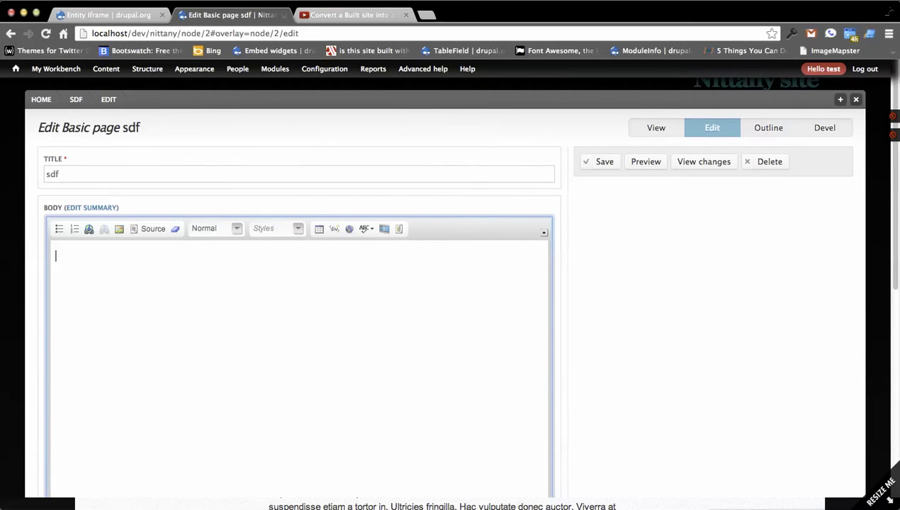
pyautogui.scroll(-1, 650, 354)
pyautogui.click(342, 289)
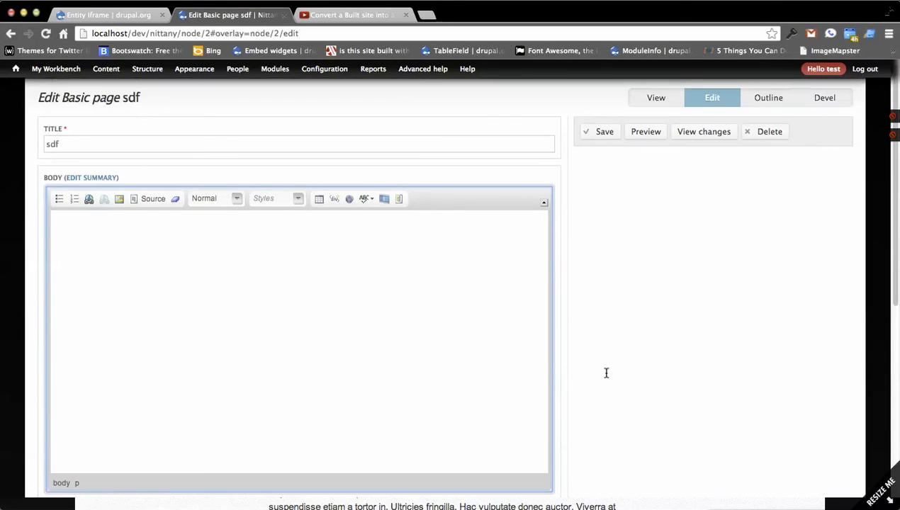
pyautogui.click(350, 15)
pyautogui.scroll(-2, 70, 225)
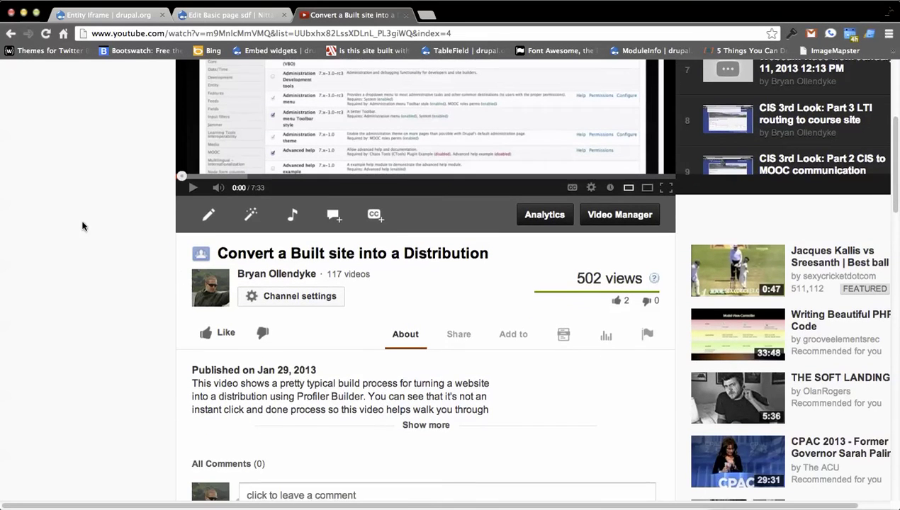
# - Bring up the YouTube video's 560 × 315 iframe embed code, then return to the Drupal edit form
pyautogui.click(458, 335)
pyautogui.scroll(-4, 89, 301)
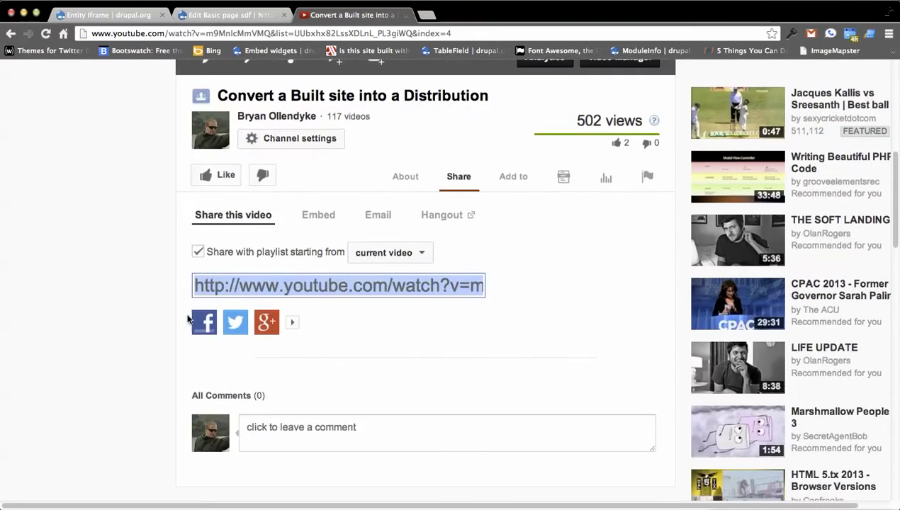
pyautogui.click(330, 224)
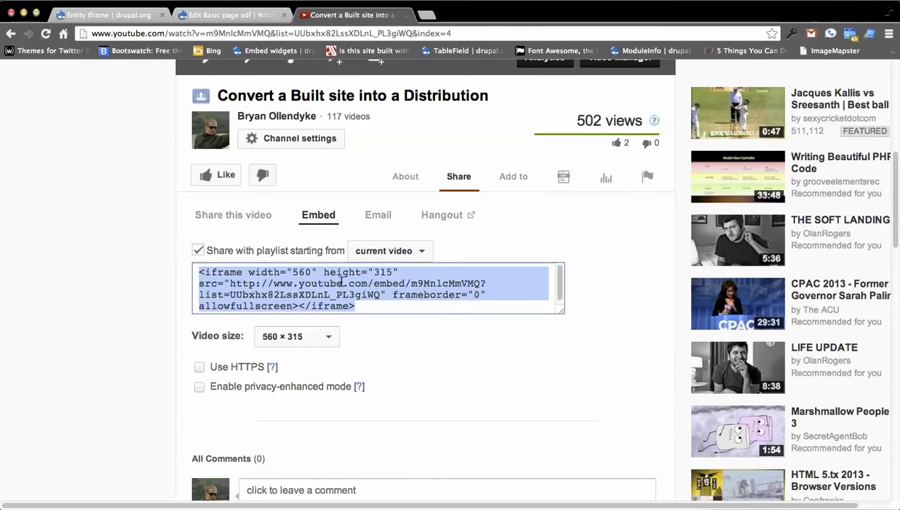
pyautogui.click(78, 256)
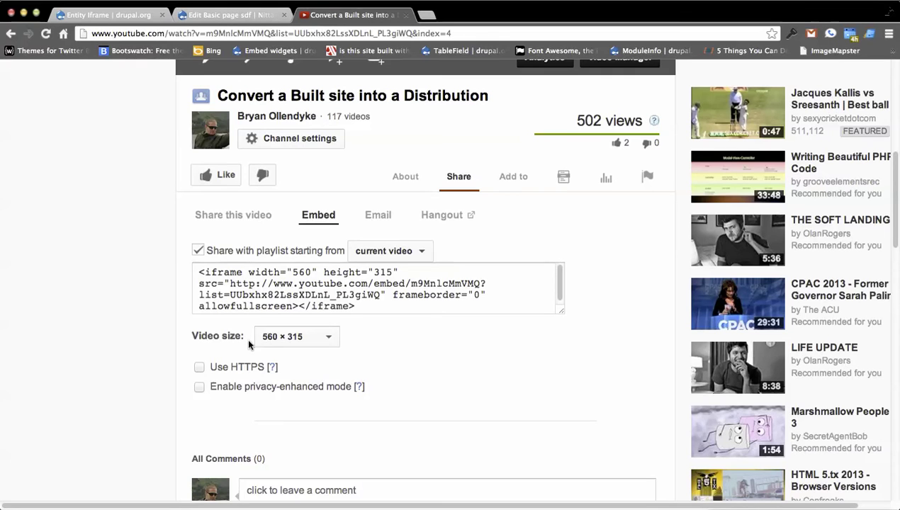
pyautogui.click(315, 343)
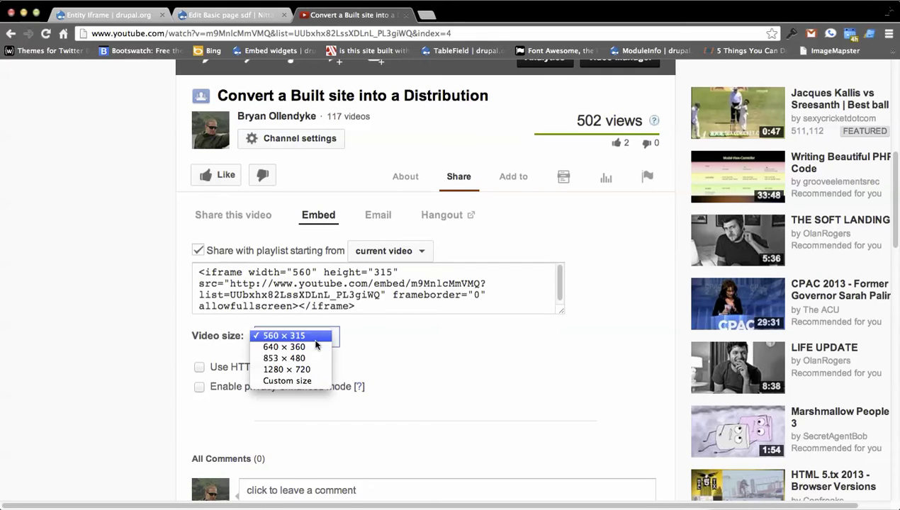
pyautogui.click(96, 294)
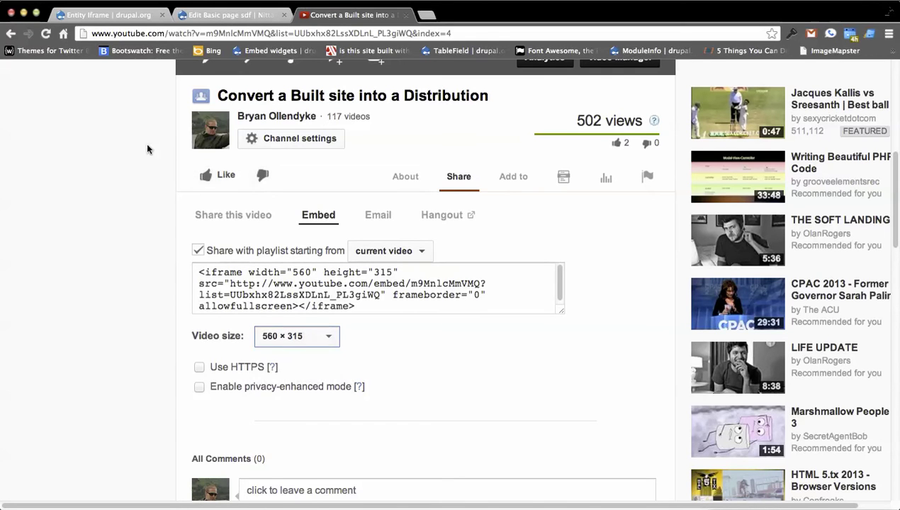
pyautogui.hotkey('ctrl', 'shift', 'Tab')
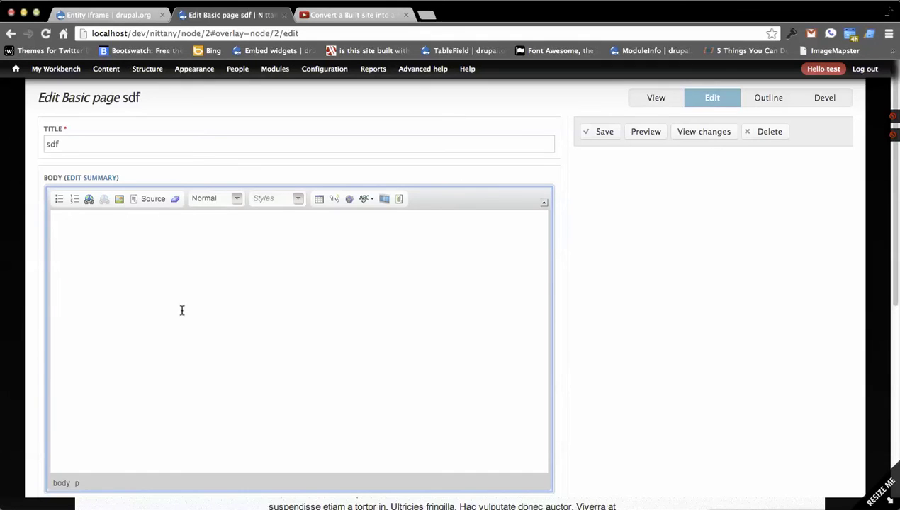
# - Paste the YouTube embed code into the sdf page body's HTML source and save
pyautogui.click(149, 199)
pyautogui.write('<iframe width="560" height="315" src="http://www.youtube.com/embed/m9MnlcMmVMQ?list=UUbxhx82LssXDLnL_PL3giWQ" frameborder="0" allowfullscreen></iframe>')
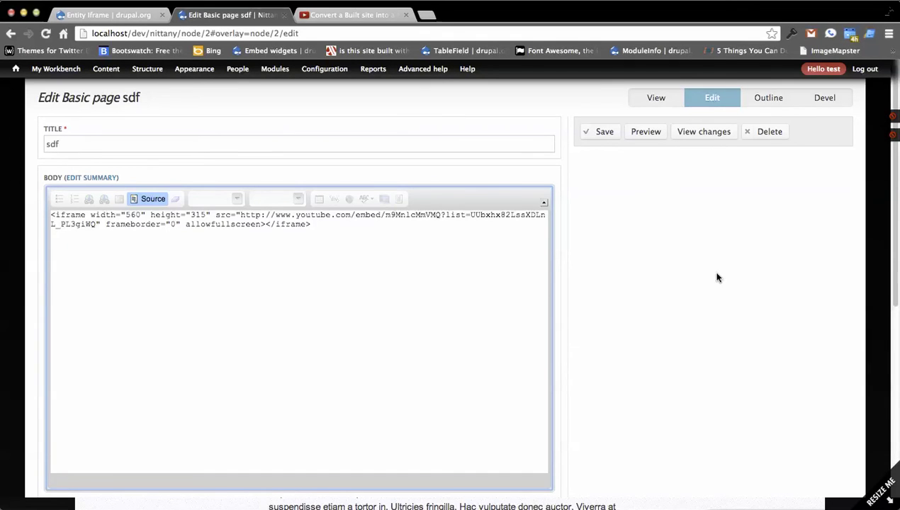
pyautogui.click(598, 132)
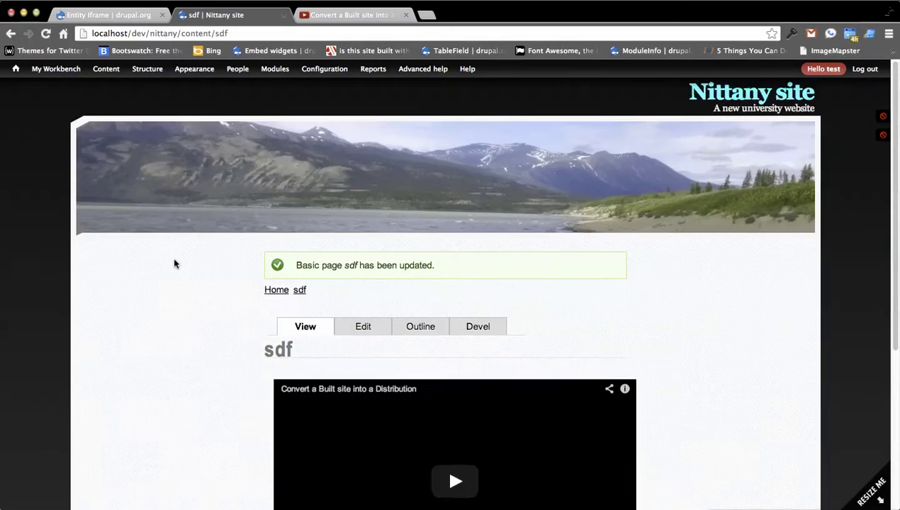
# - Scroll to the embedded video and select its iframe embed code in the Code box
pyautogui.scroll(-5, 174, 264)
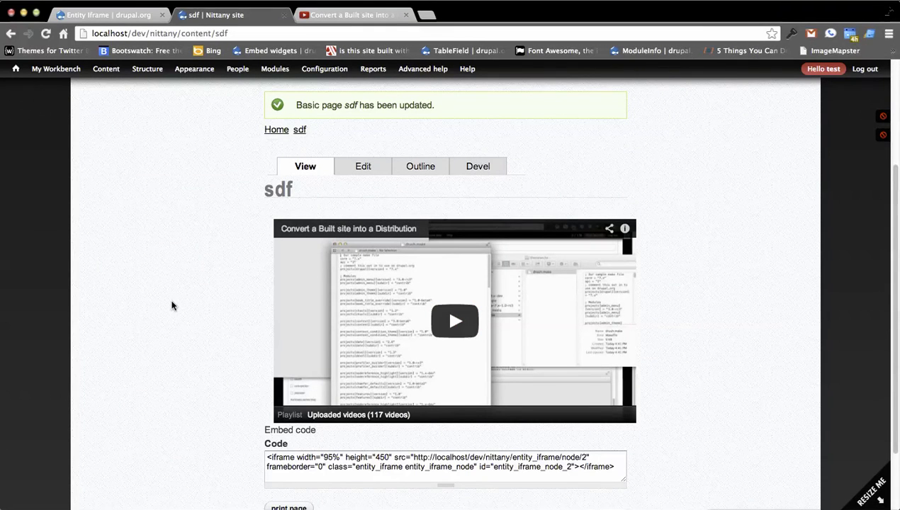
pyautogui.scroll(-1, 170, 293)
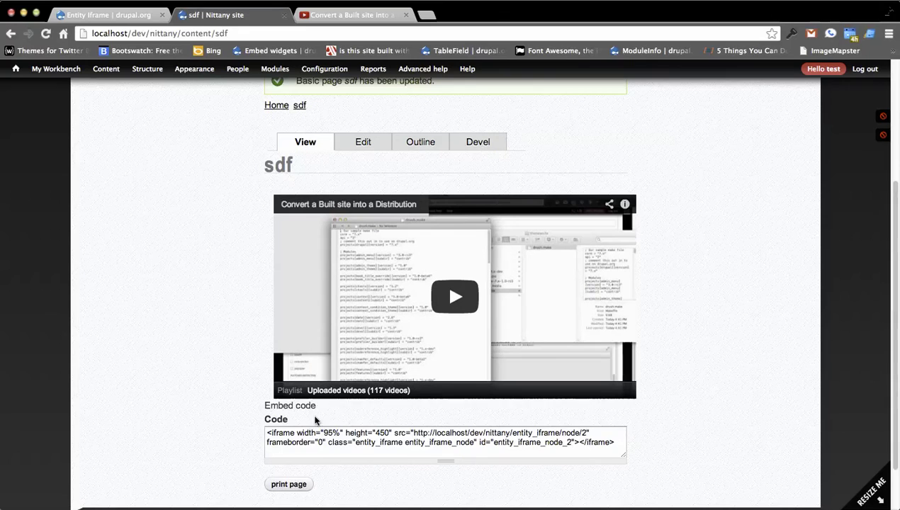
pyautogui.click(332, 452)
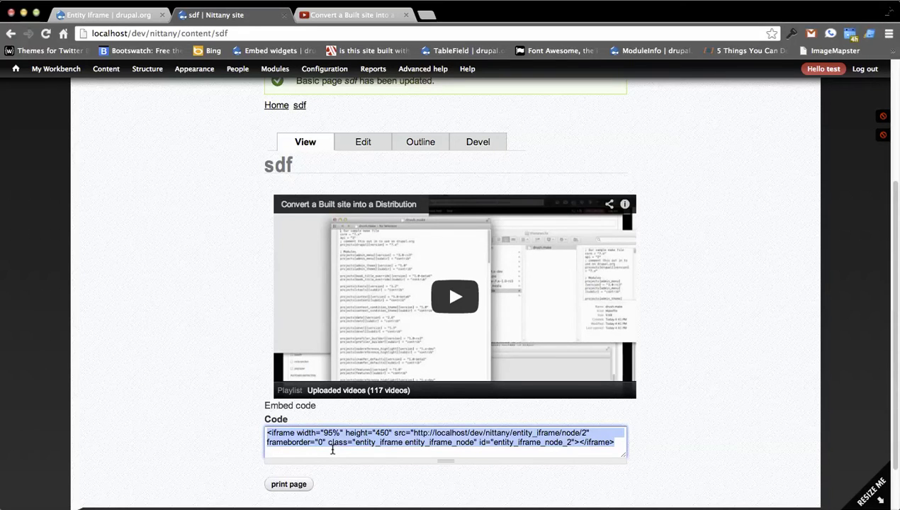
pyautogui.click(191, 175)
# - In Entity iframe settings, choose Stark as default theme, change height 450 to 315, and save
pyautogui.moveTo(330, 71)
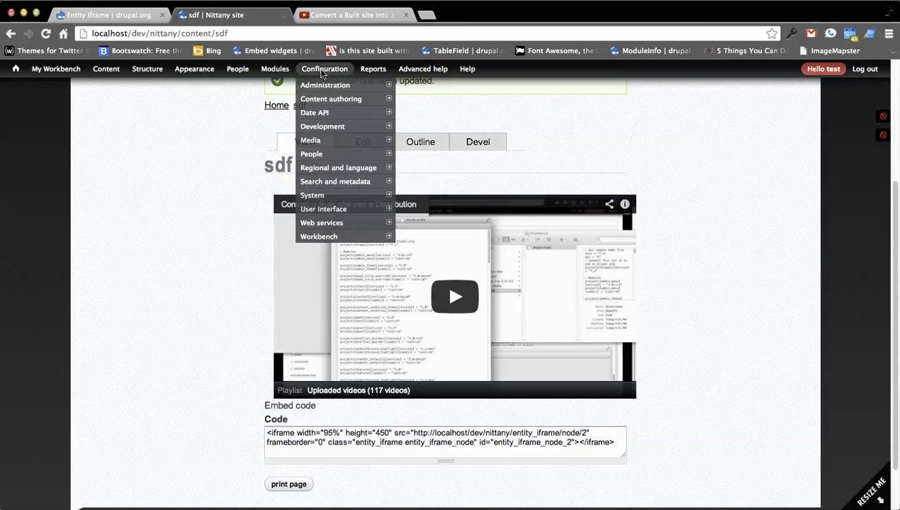
pyautogui.moveTo(345, 127)
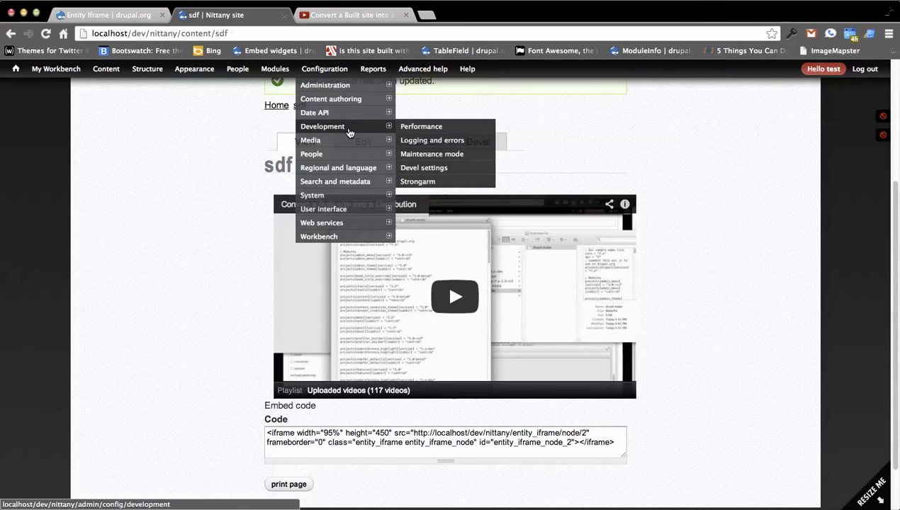
pyautogui.moveTo(351, 195)
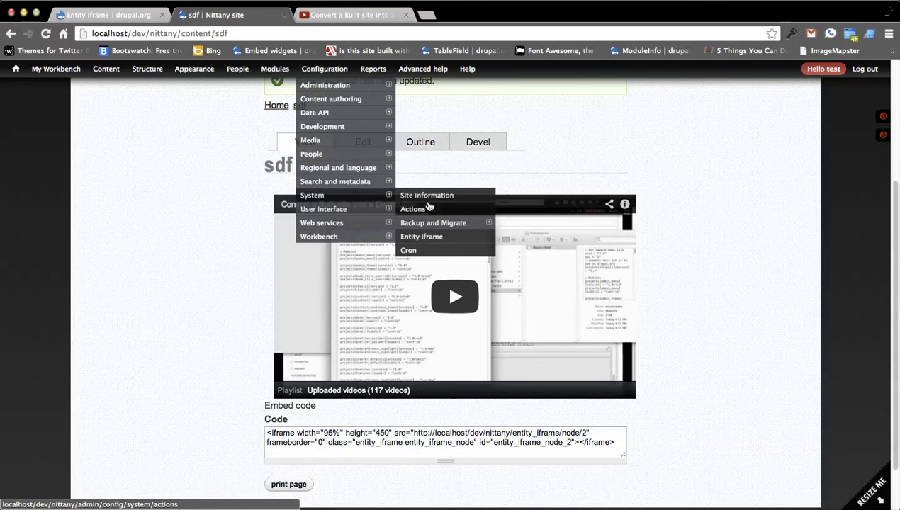
pyautogui.click(434, 239)
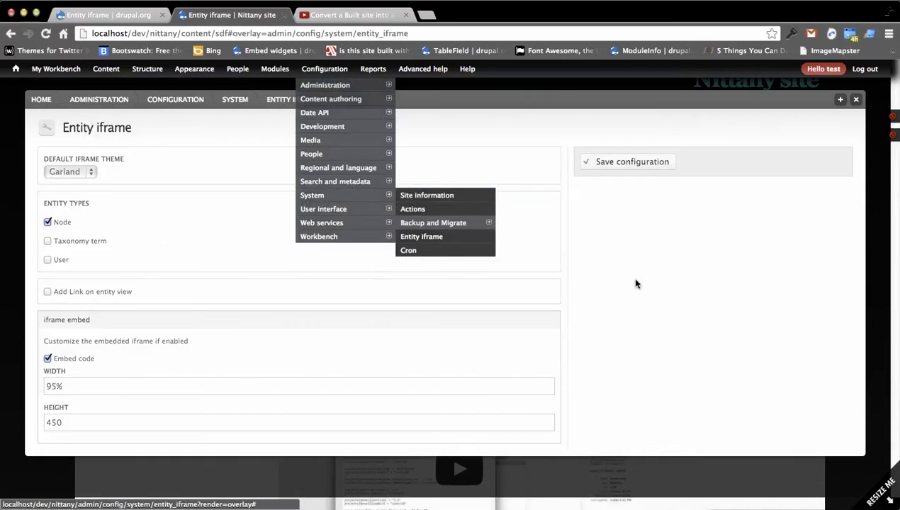
pyautogui.click(83, 170)
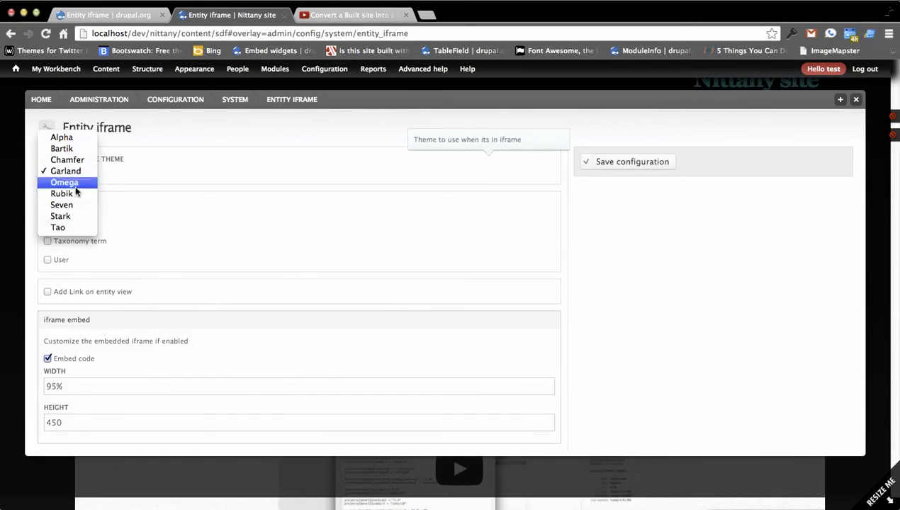
pyautogui.click(77, 217)
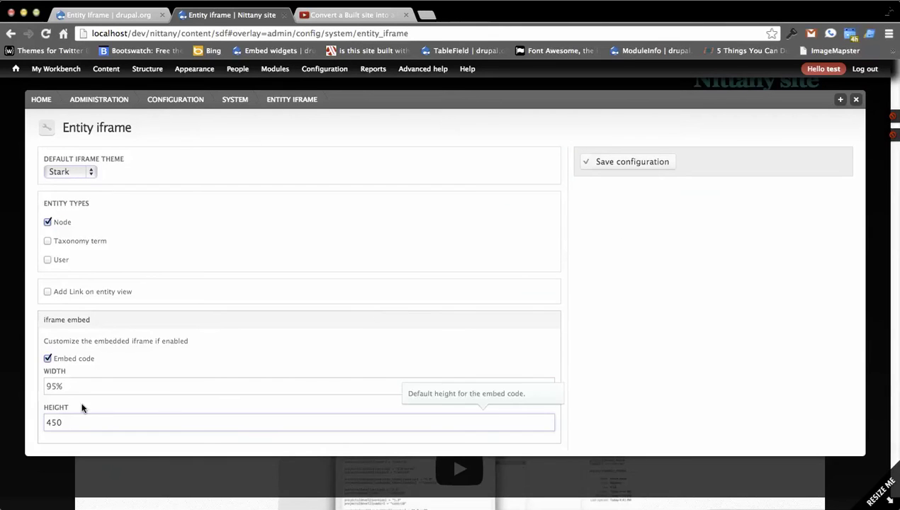
pyautogui.doubleClick(79, 420)
pyautogui.write('315')
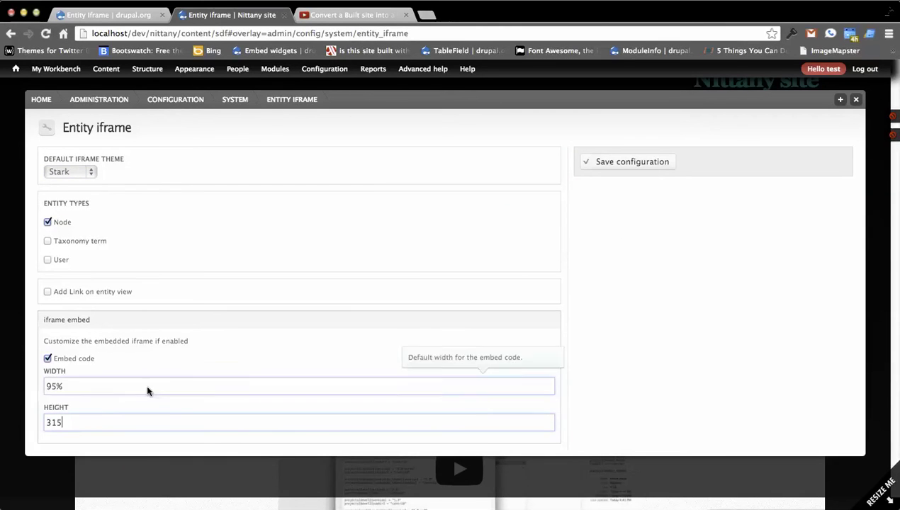
pyautogui.click(591, 162)
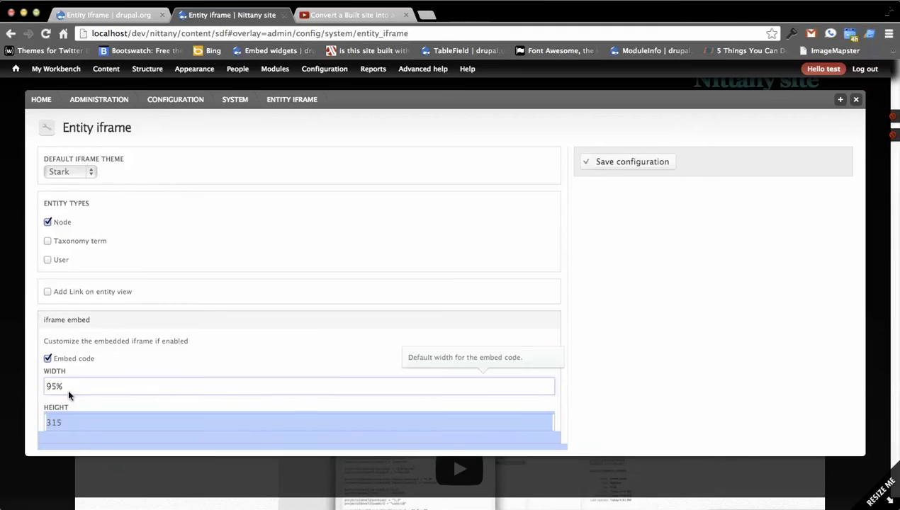
pyautogui.click(629, 163)
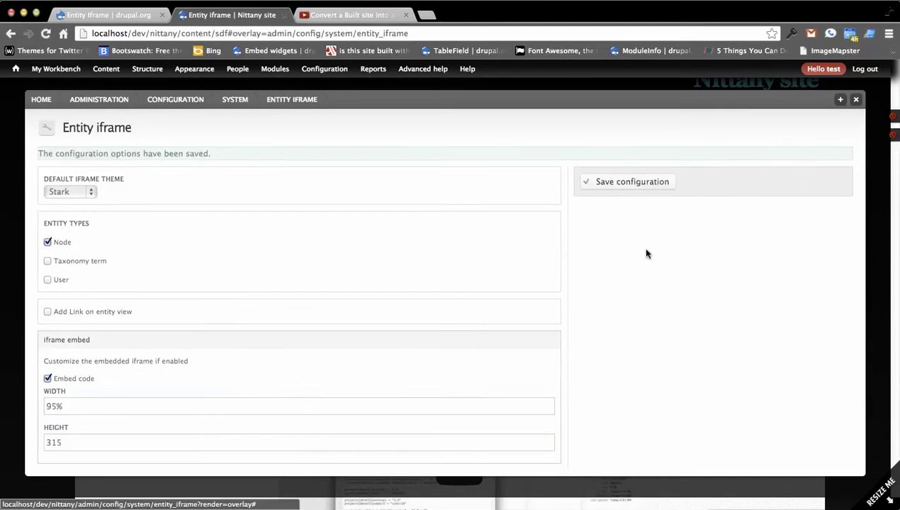
pyautogui.click(855, 100)
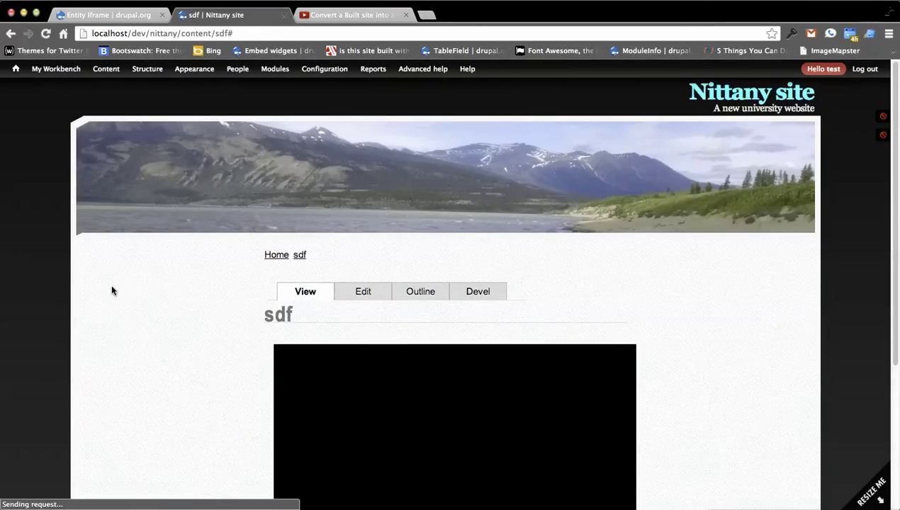
# - Load node/1 from the address bar and scroll to the things page's embedded video
pyautogui.scroll(-3, 126, 286)
pyautogui.scroll(2, 153, 321)
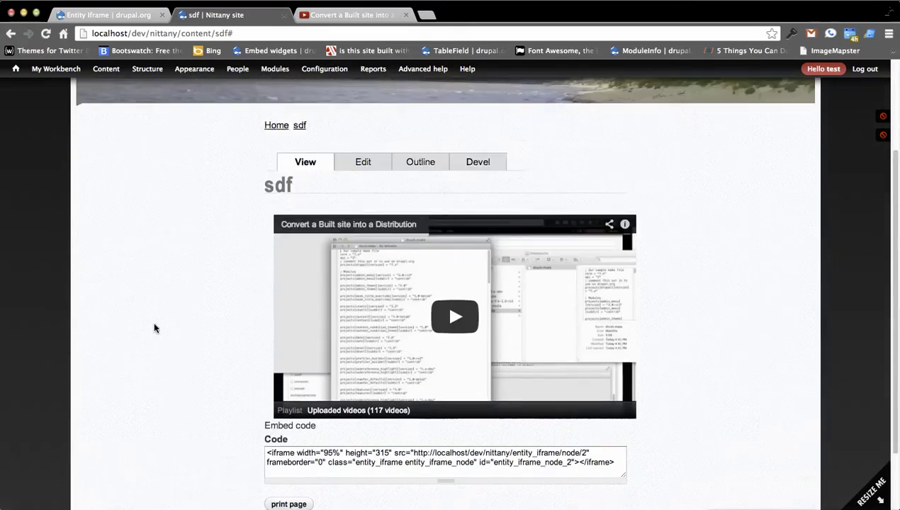
pyautogui.scroll(2, 155, 328)
pyautogui.moveTo(200, 75)
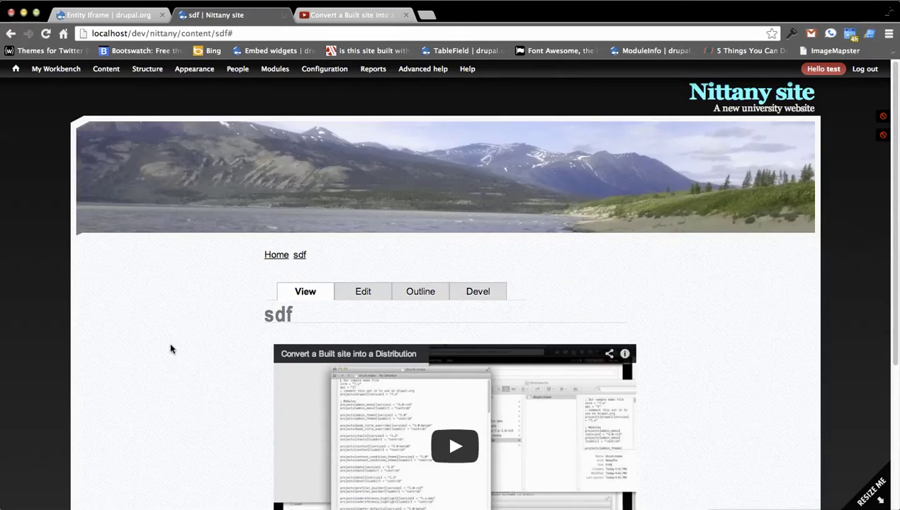
pyautogui.moveTo(232, 33); pyautogui.dragTo(181, 33)
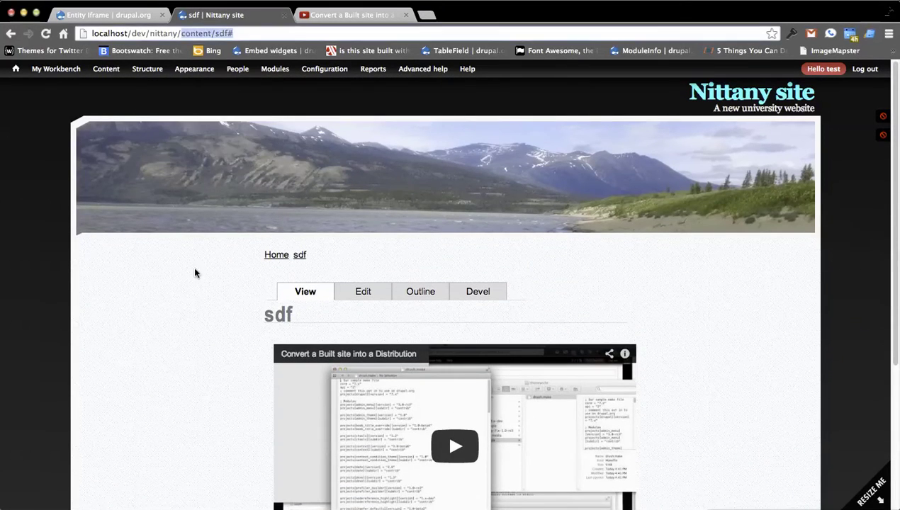
pyautogui.write('node/1')
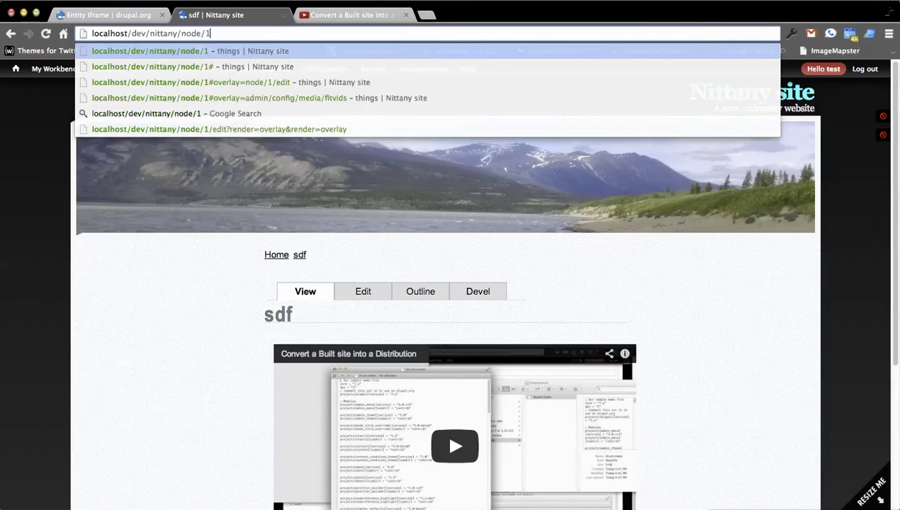
pyautogui.press('Return')
pyautogui.scroll(-6, 206, 249)
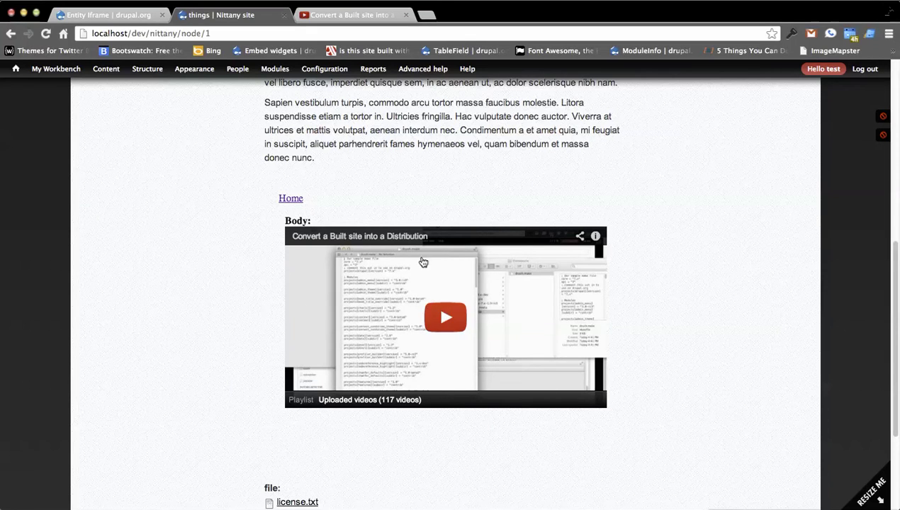
pyautogui.scroll(3, 150, 361)
# - Edit the things page, set the embedded iframe's height to 315 in IFrame Properties, and save
pyautogui.click(363, 118)
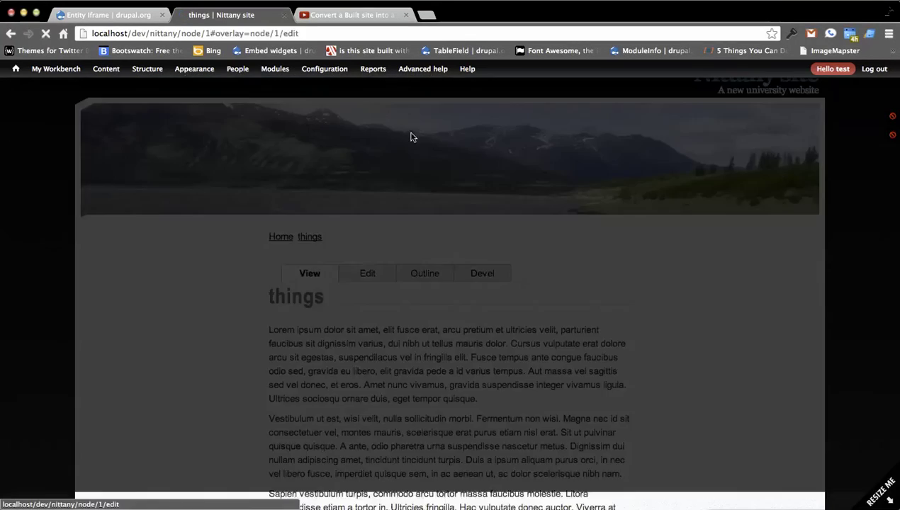
pyautogui.scroll(-4, 159, 336)
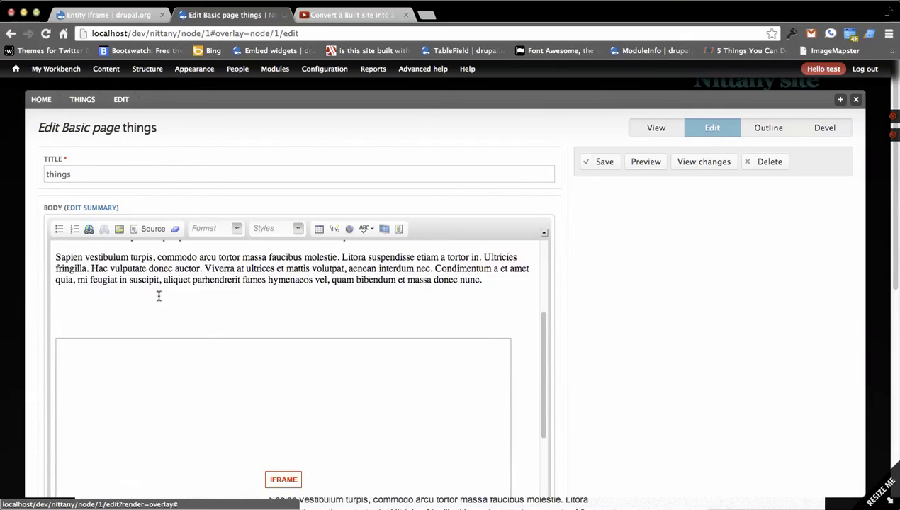
pyautogui.click(338, 415)
pyautogui.rightClick(338, 416)
pyautogui.click(354, 436)
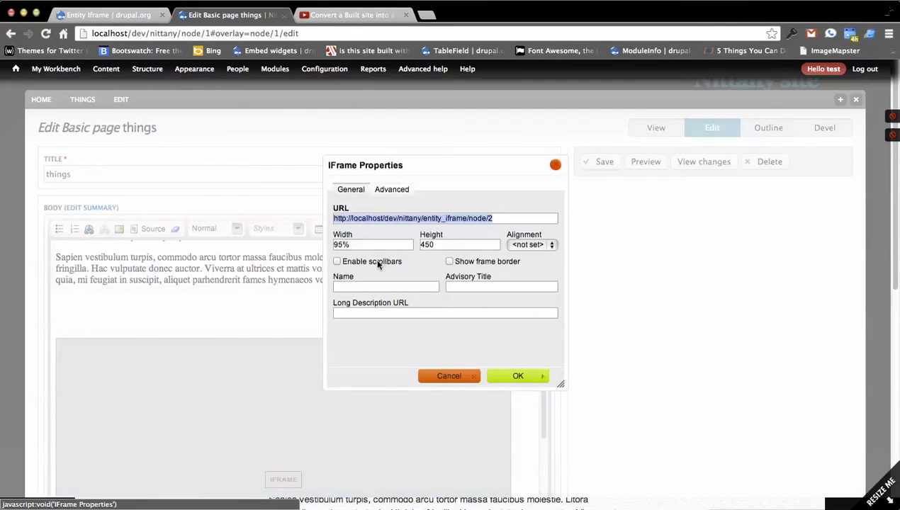
pyautogui.doubleClick(440, 241)
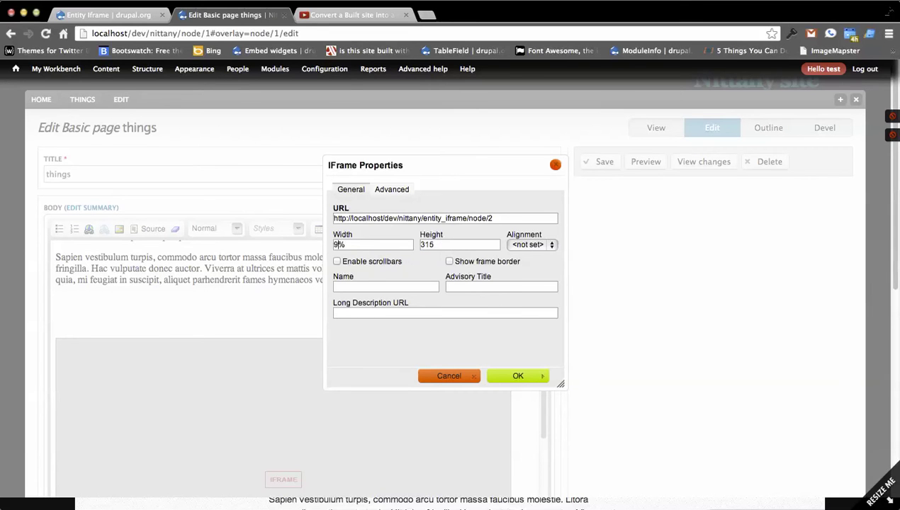
pyautogui.click(508, 377)
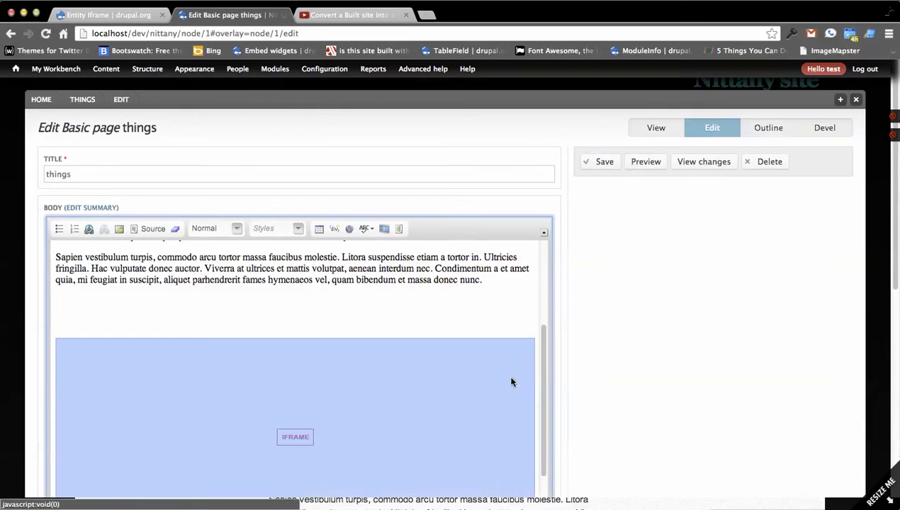
pyautogui.click(614, 162)
pyautogui.scroll(-10, 673, 303)
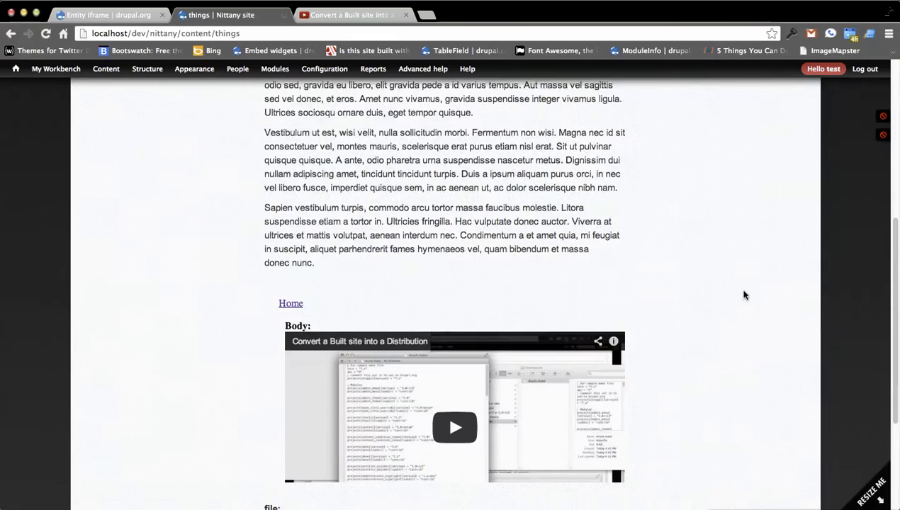
pyautogui.scroll(2, 776, 361)
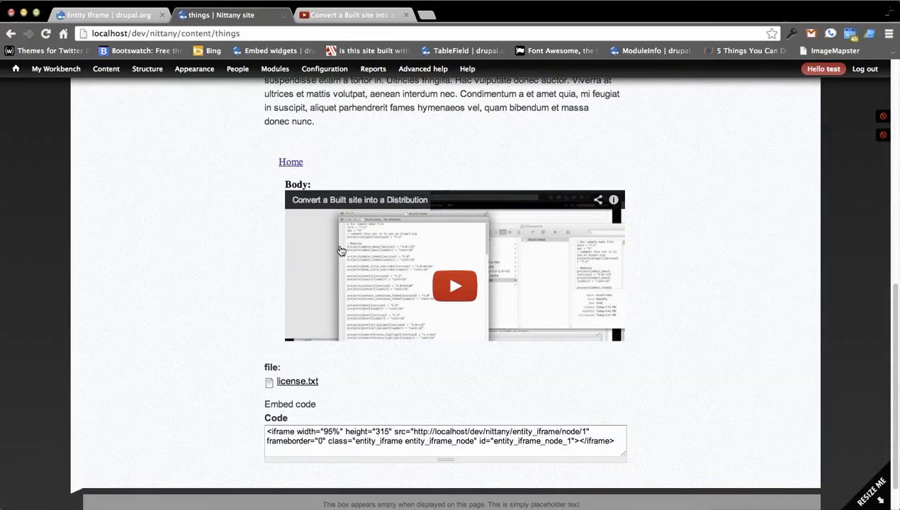
pyautogui.scroll(3, 161, 297)
pyautogui.moveTo(333, 245); pyautogui.dragTo(284, 238)
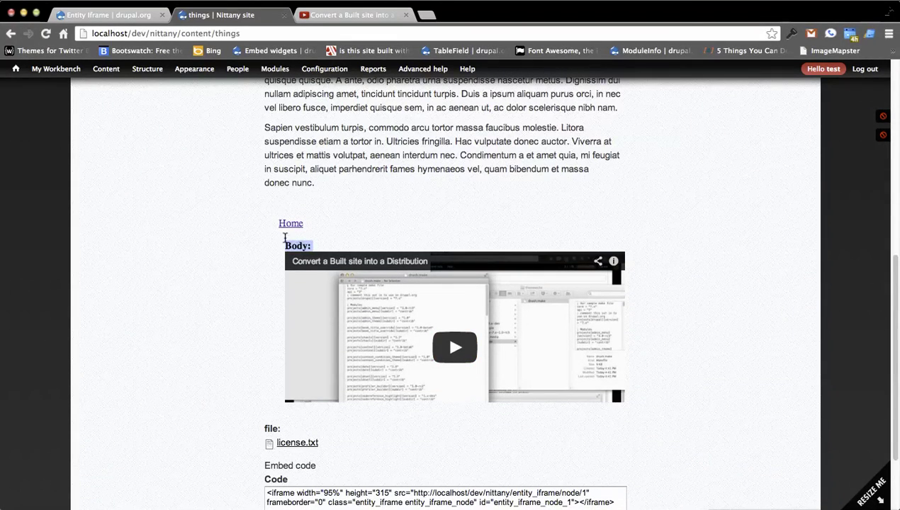
pyautogui.click(298, 245)
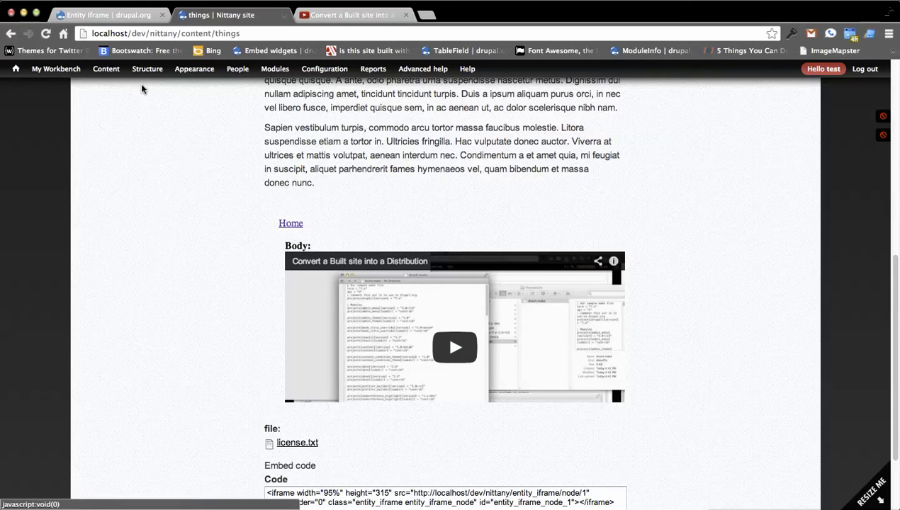
# - Open Basic page's Manage display and switch to the iframe display mode settings
pyautogui.moveTo(147, 68)
pyautogui.moveTo(148, 99)
pyautogui.moveTo(265, 111)
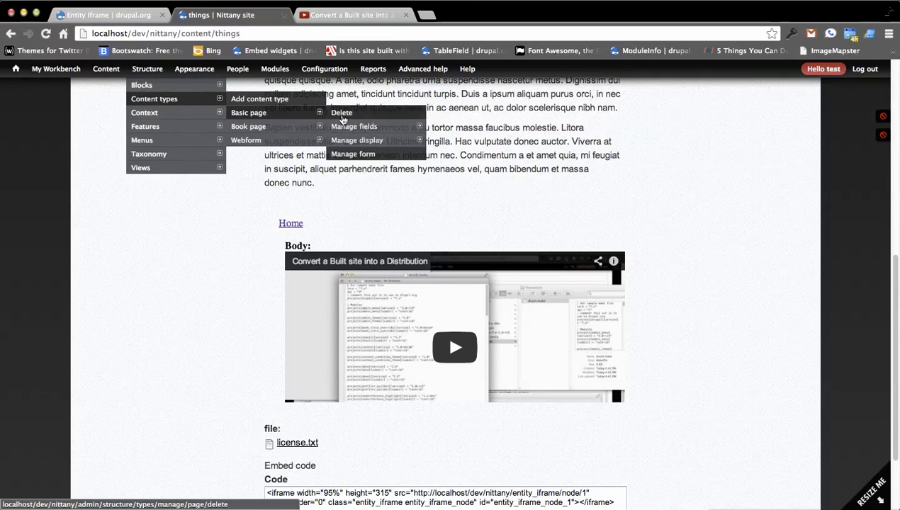
pyautogui.click(359, 143)
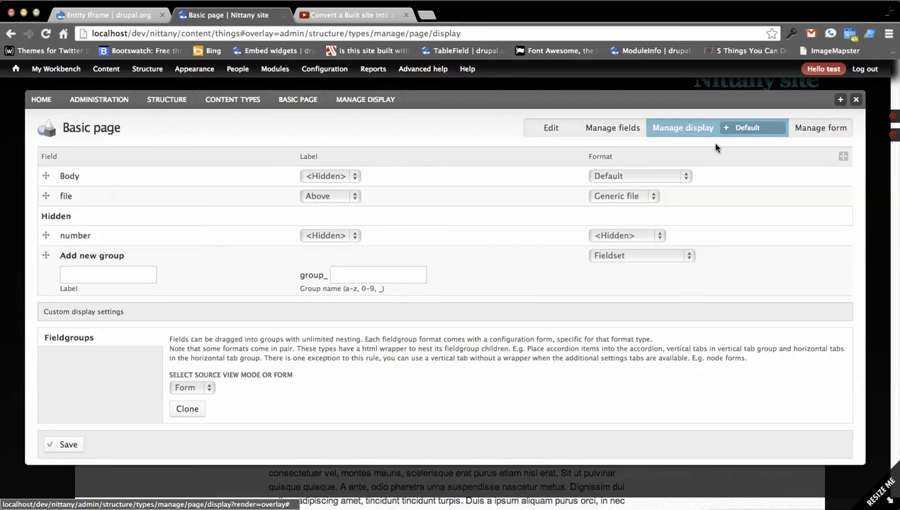
pyautogui.moveTo(747, 129)
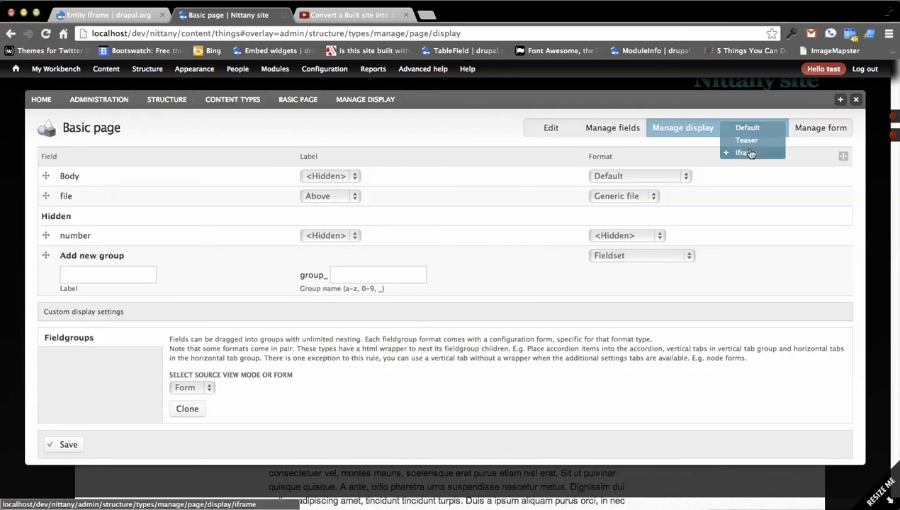
pyautogui.click(747, 155)
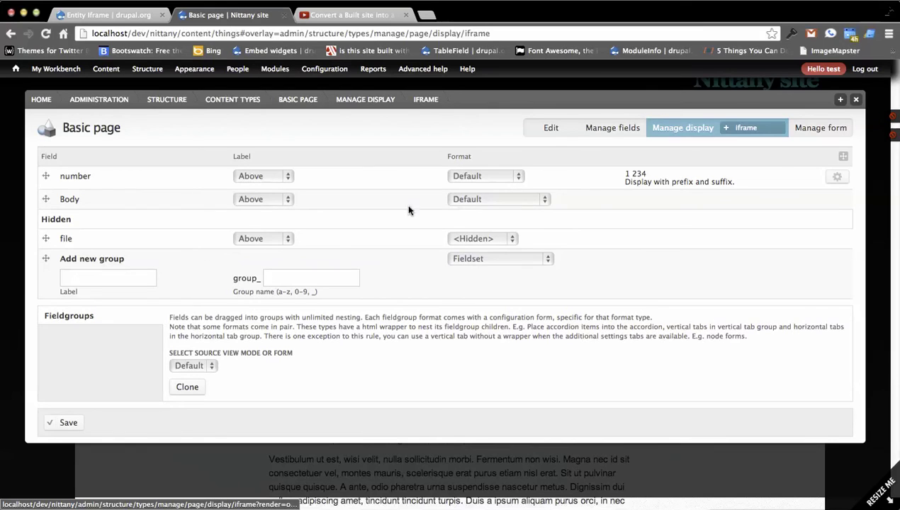
pyautogui.click(751, 142)
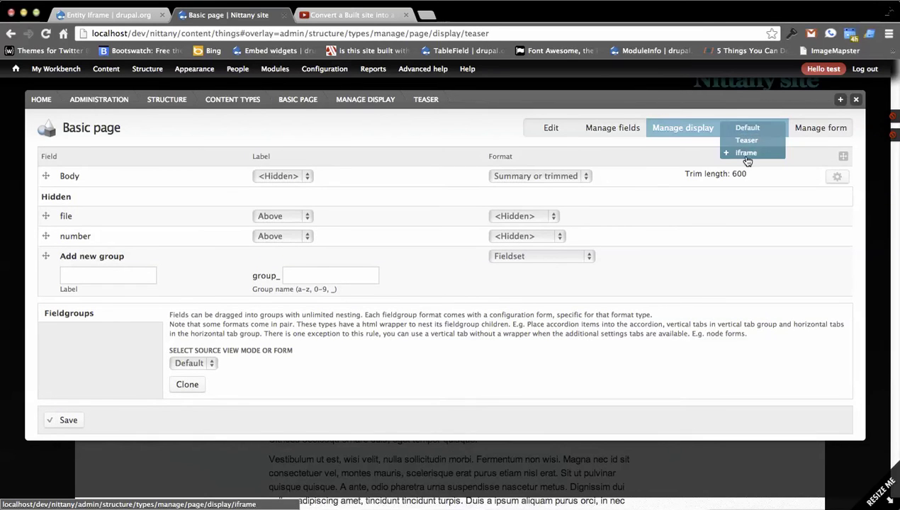
pyautogui.click(747, 154)
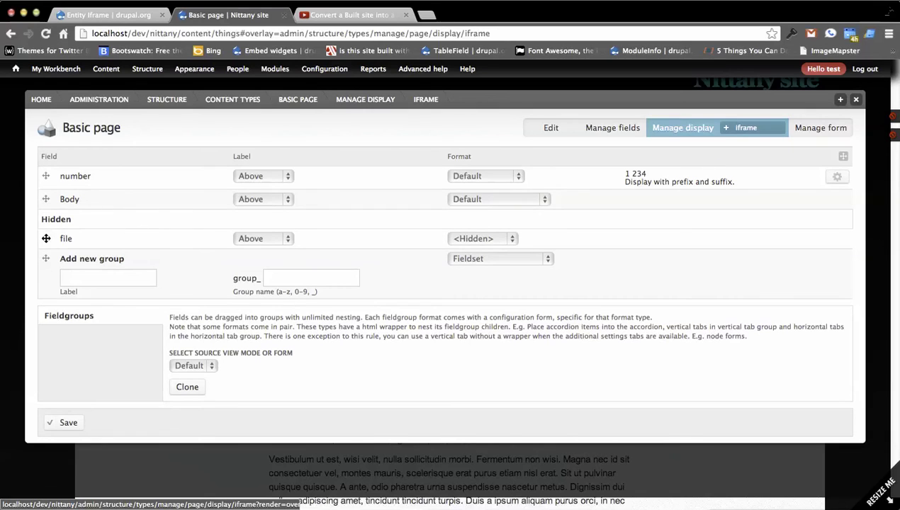
# - Set the number field label and format and the Body label to <Hidden>, then save
pyautogui.click(262, 200)
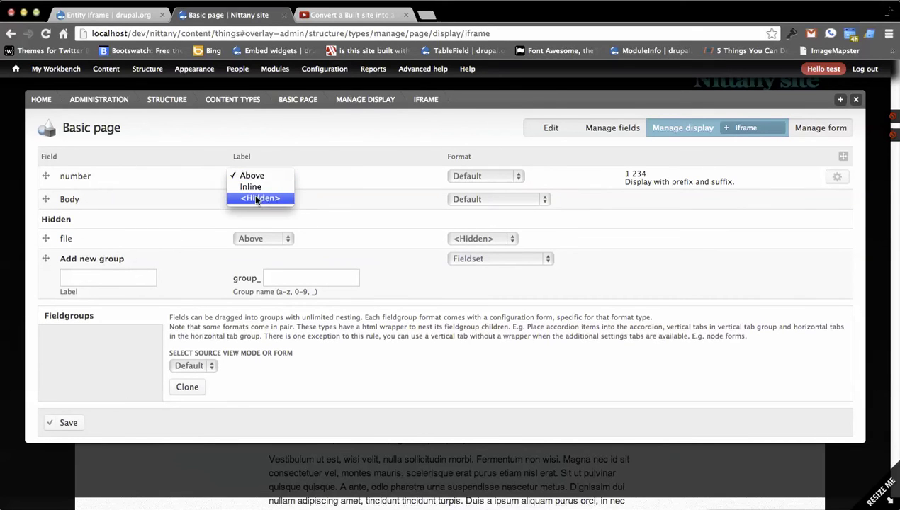
pyautogui.click(257, 200)
pyautogui.click(478, 176)
pyautogui.click(472, 209)
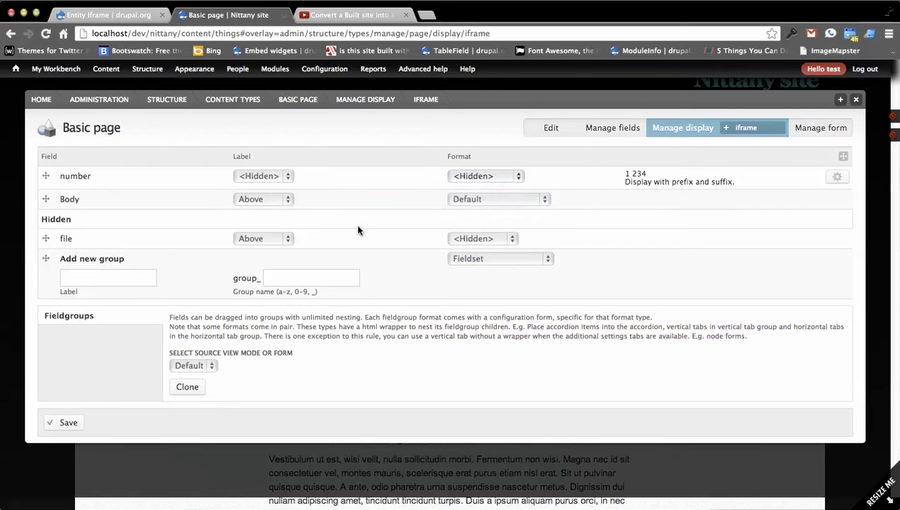
pyautogui.click(307, 176)
pyautogui.click(324, 198)
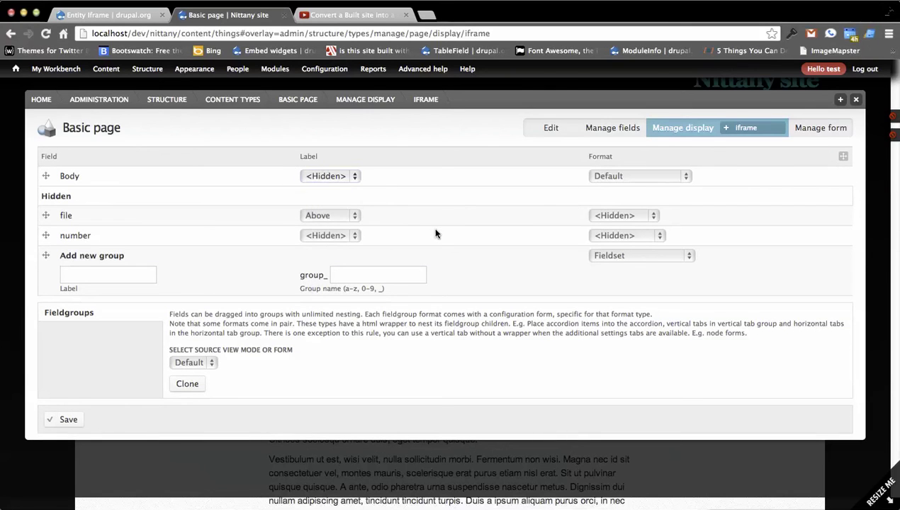
pyautogui.click(78, 421)
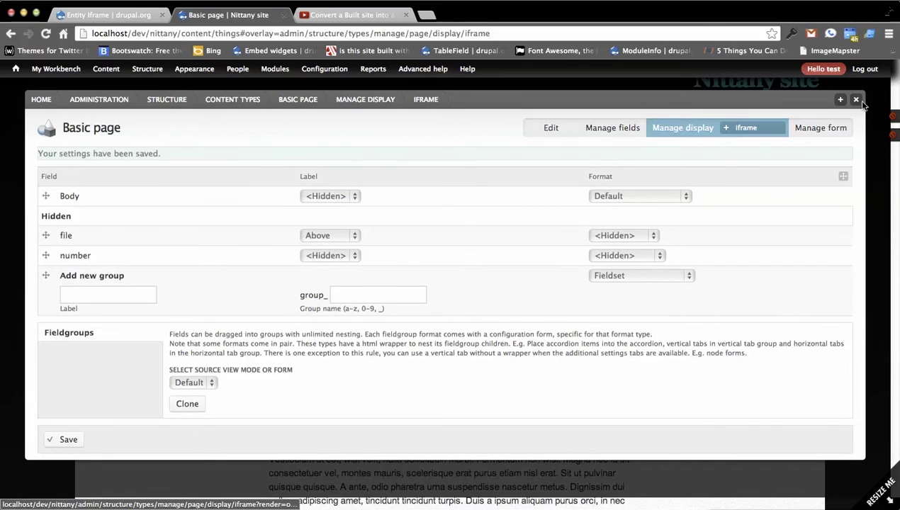
pyautogui.click(856, 100)
pyautogui.scroll(-8, 737, 287)
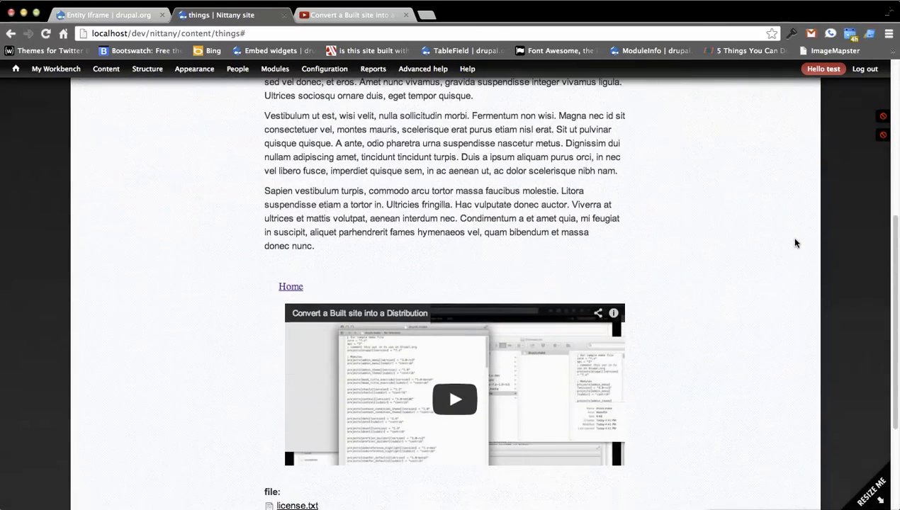
pyautogui.scroll(-2, 795, 243)
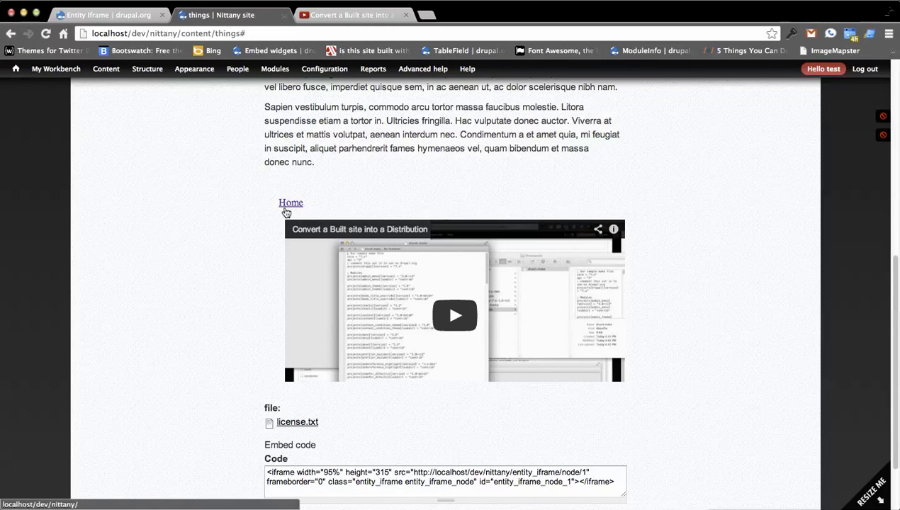
pyautogui.scroll(2, 224, 359)
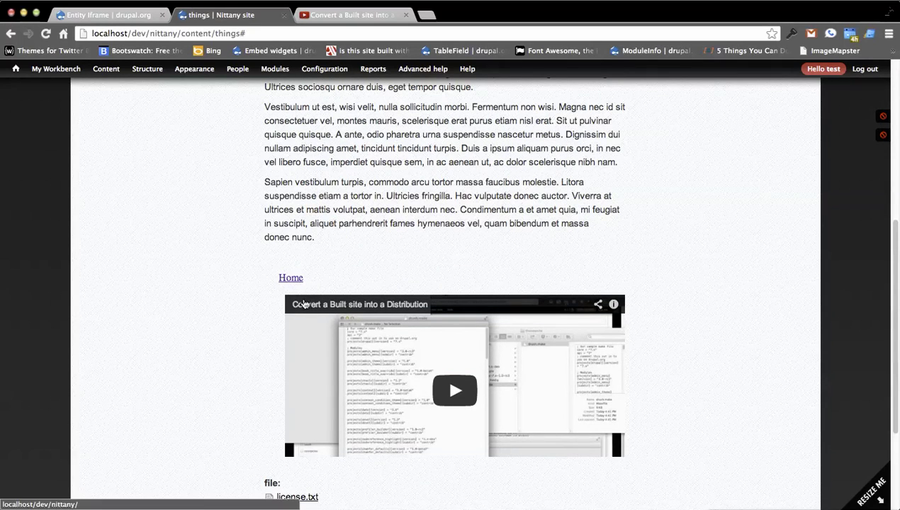
pyautogui.scroll(-2, 197, 315)
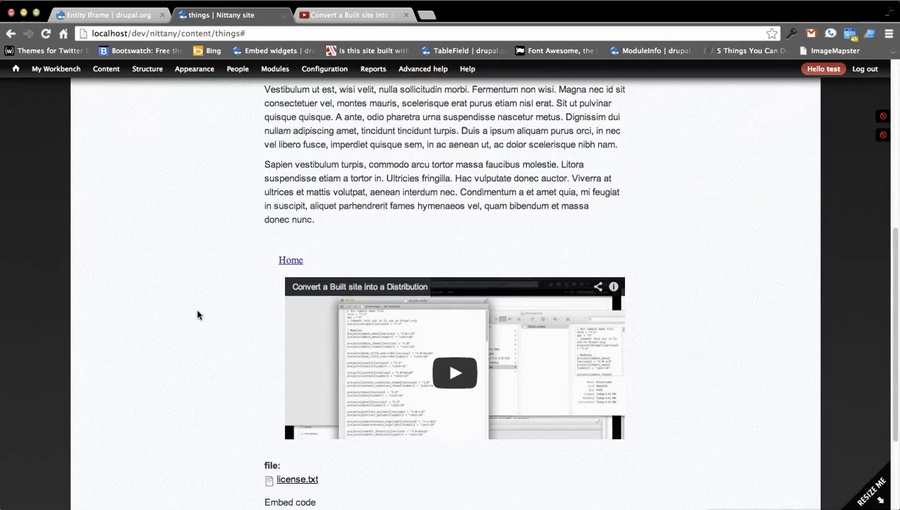
pyautogui.moveTo(338, 204); pyautogui.dragTo(269, 208)
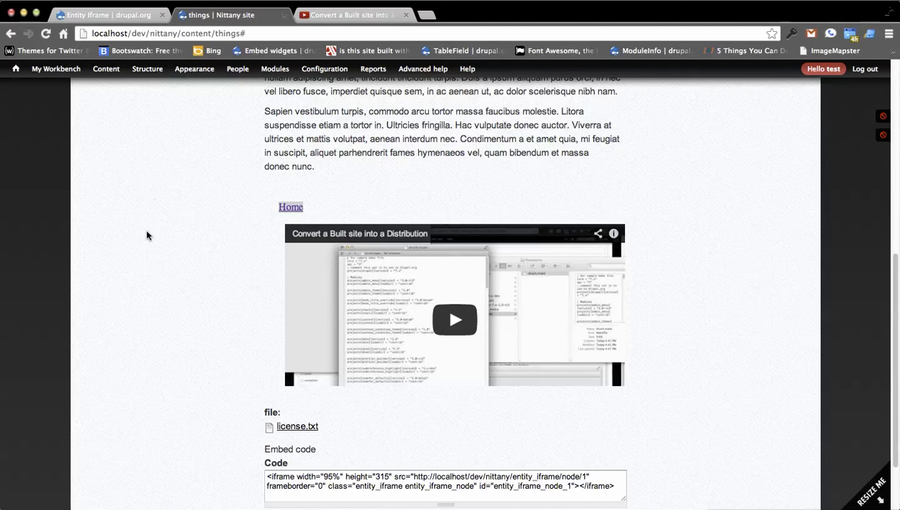
pyautogui.scroll(-2, 686, 328)
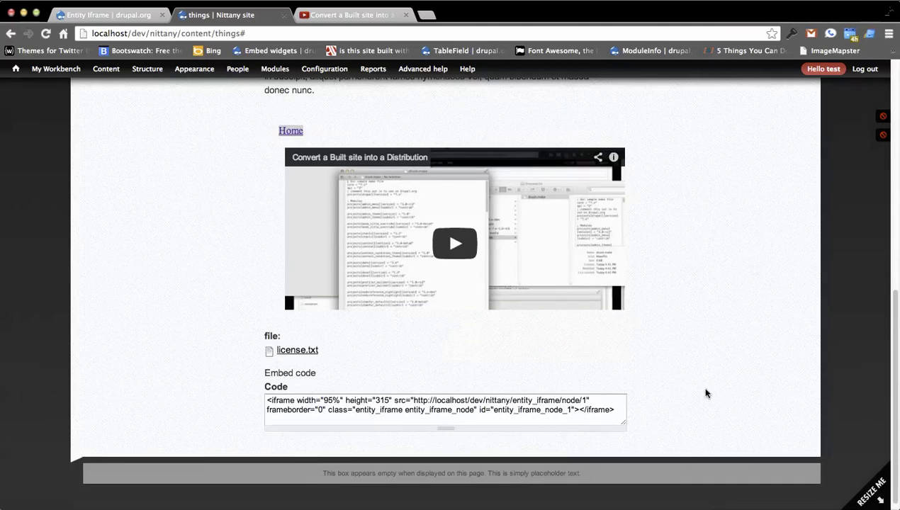
pyautogui.scroll(5, 705, 392)
pyautogui.scroll(1, 193, 348)
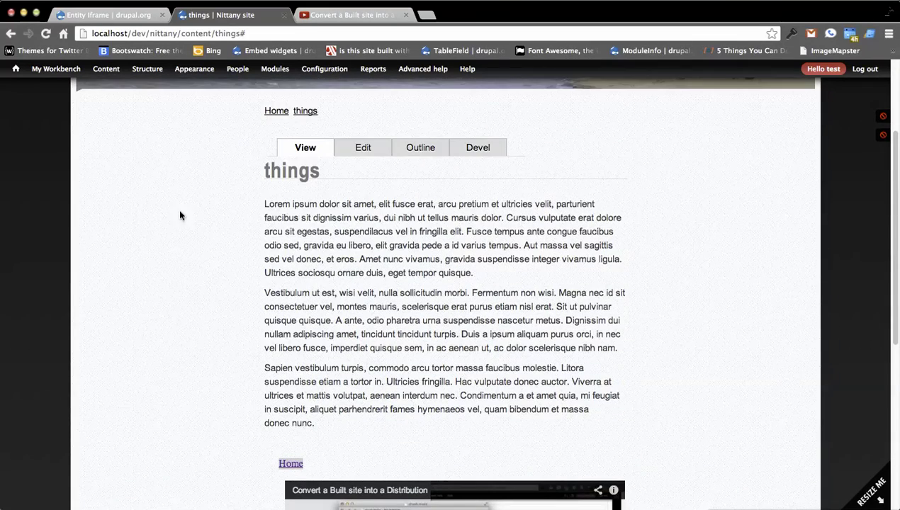
pyautogui.scroll(-5, 170, 245)
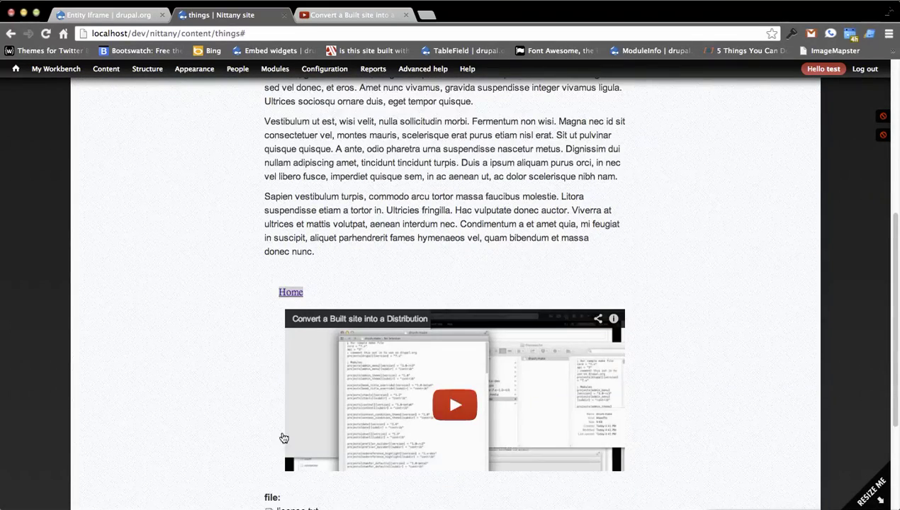
pyautogui.scroll(-3, 212, 397)
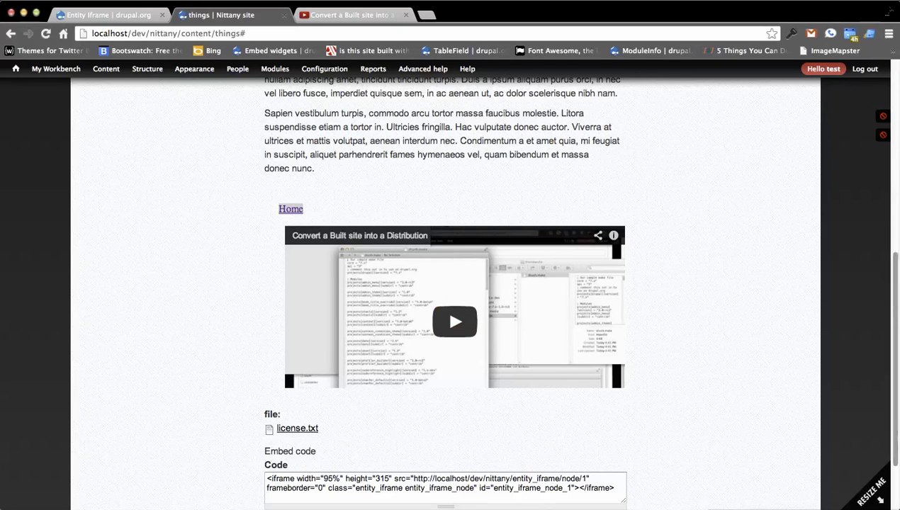
pyautogui.moveTo(896, 262); pyautogui.dragTo(897, 297)
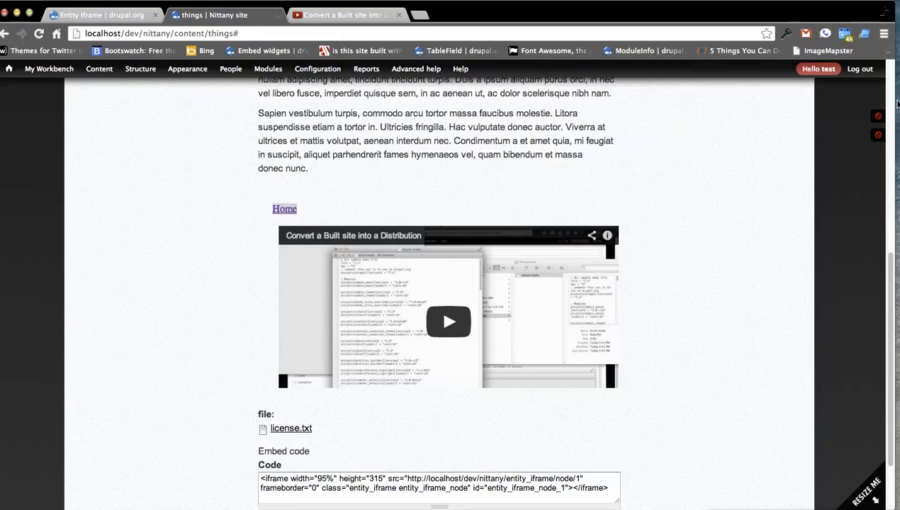
pyautogui.moveTo(865, 100); pyautogui.dragTo(444, 139)
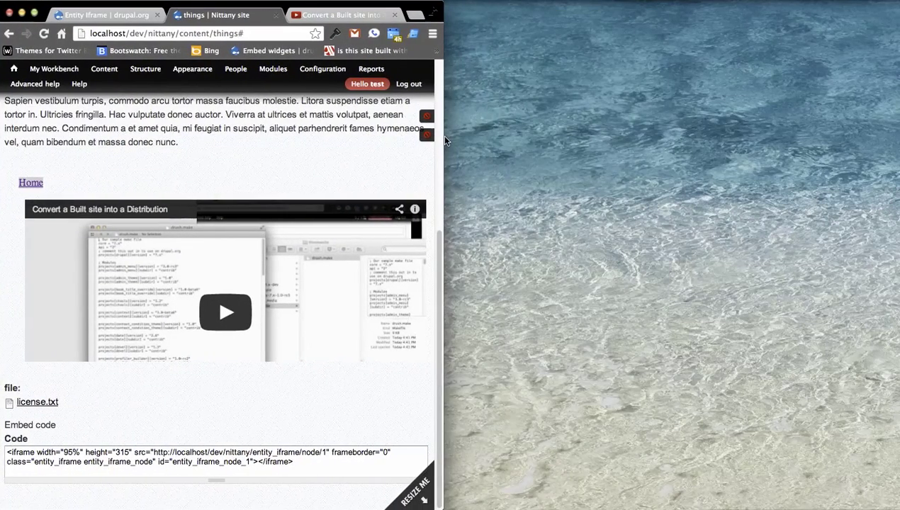
pyautogui.moveTo(444, 142); pyautogui.dragTo(897, 177)
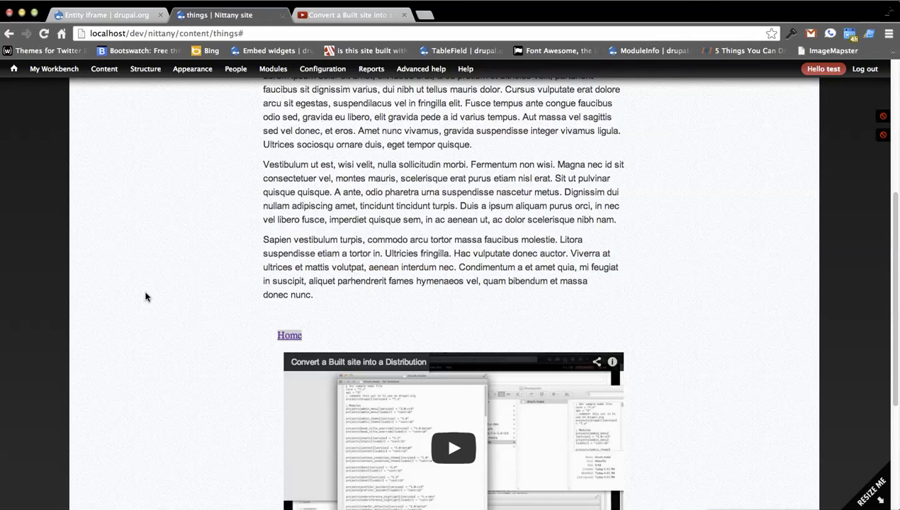
# - Look over the things page, then switch to the 'Entity Iframe | drupal.org' browser tab
pyautogui.scroll(5, 145, 296)
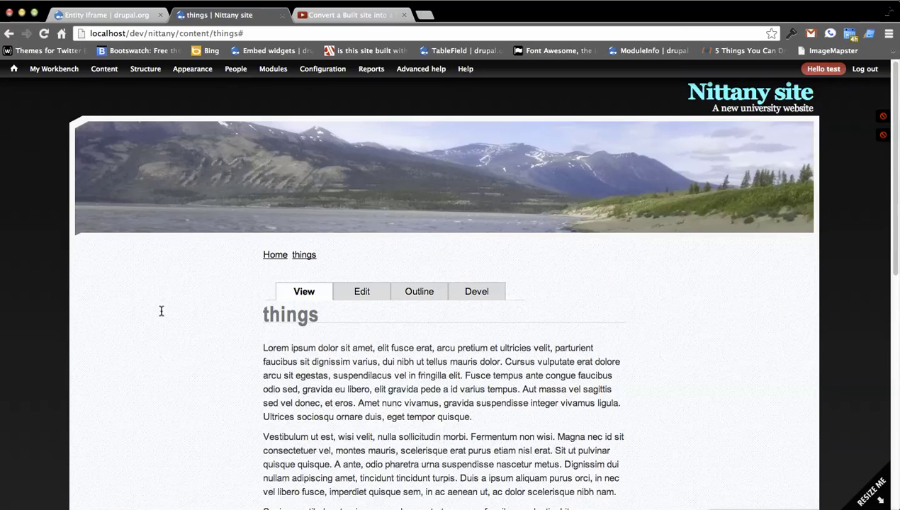
pyautogui.scroll(-10, 163, 315)
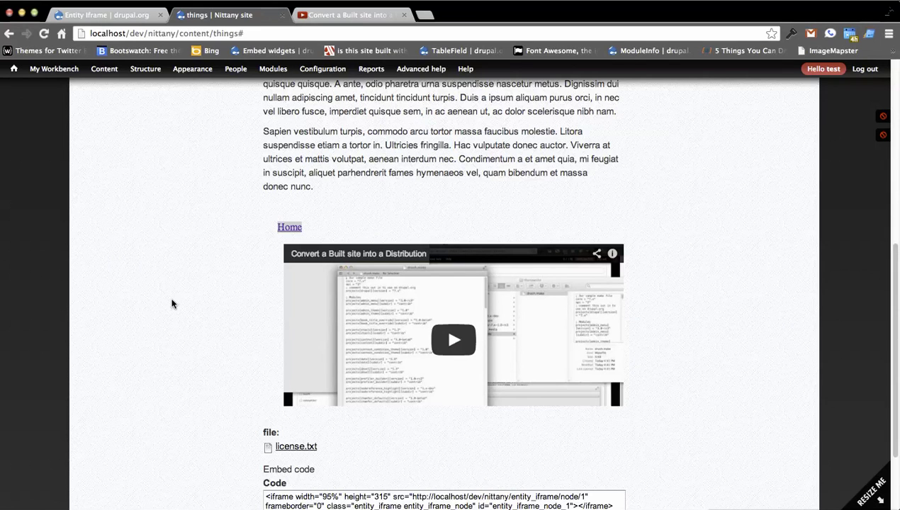
pyautogui.scroll(-3, 151, 304)
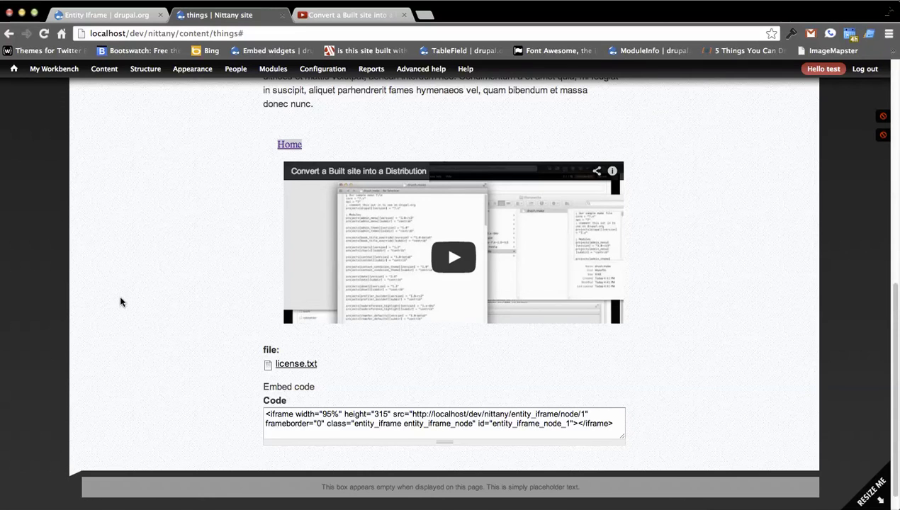
pyautogui.scroll(1, 88, 315)
pyautogui.scroll(1, 116, 255)
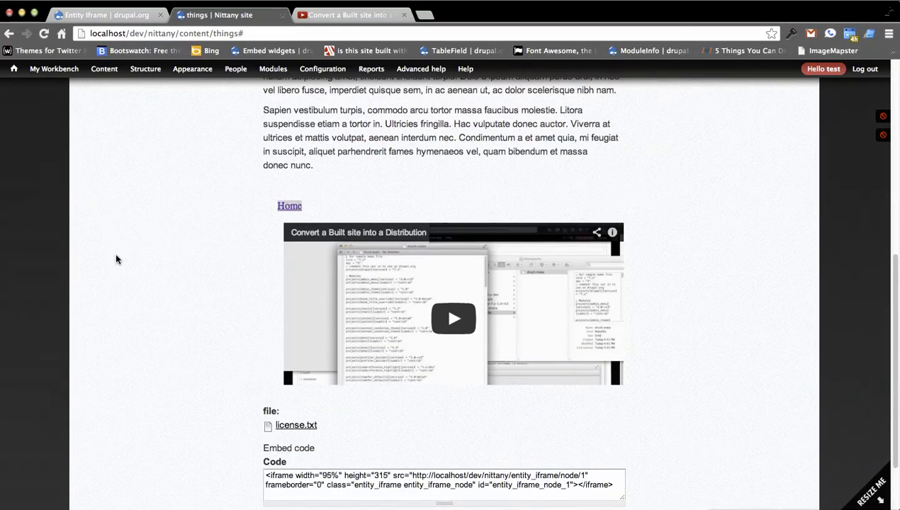
pyautogui.scroll(-2, 122, 266)
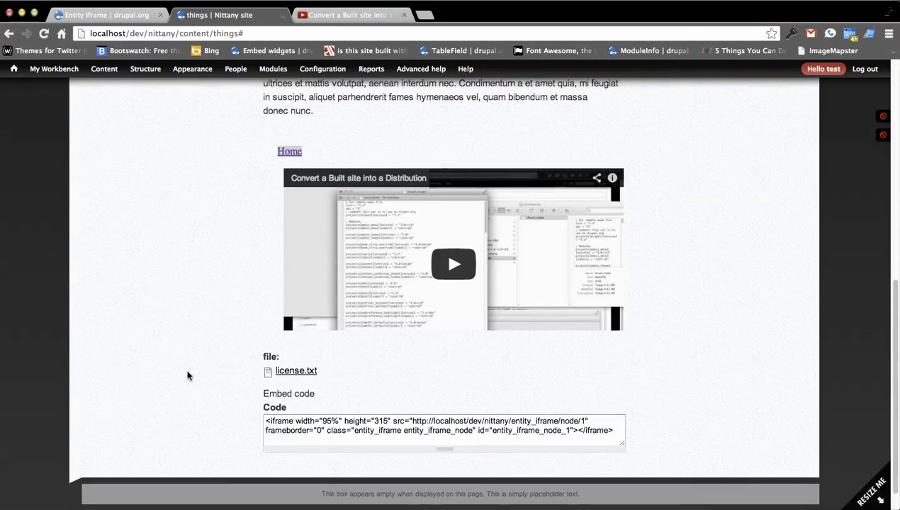
pyautogui.scroll(3, 187, 375)
pyautogui.scroll(6, 182, 361)
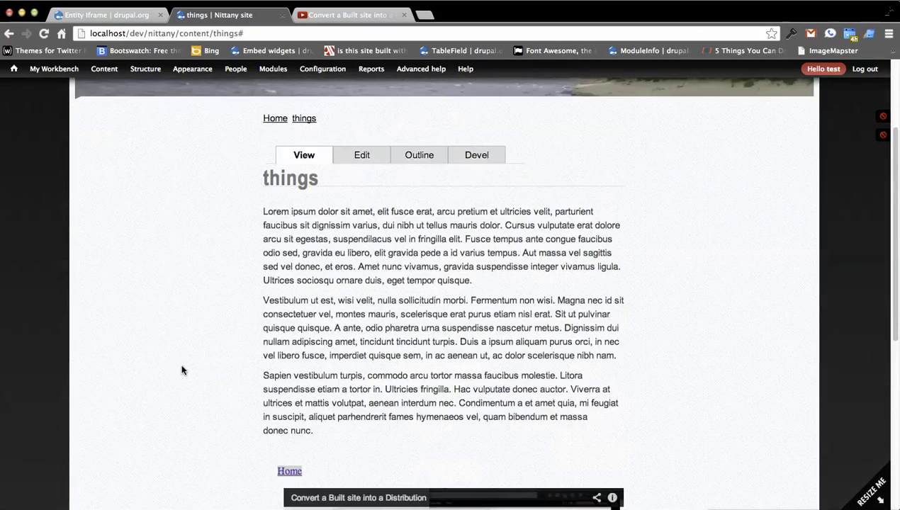
pyautogui.scroll(1, 171, 366)
pyautogui.scroll(3, 167, 361)
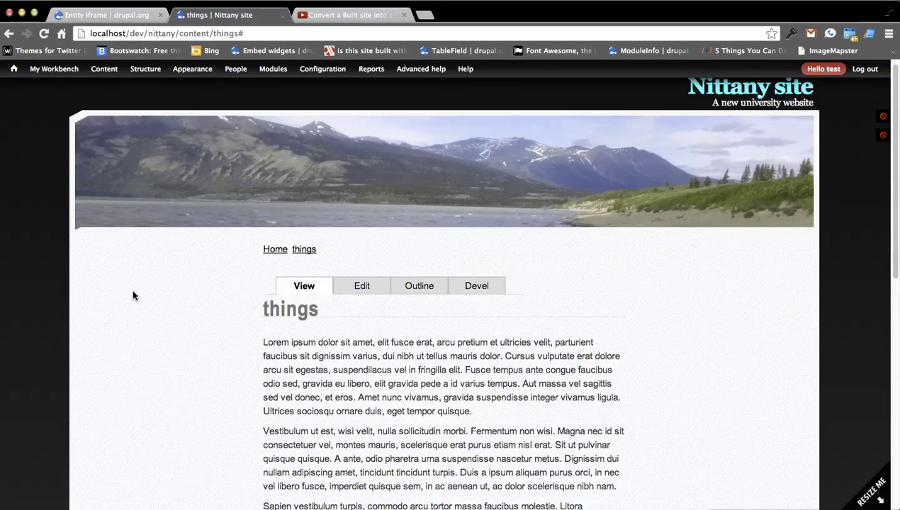
pyautogui.click(71, 15)
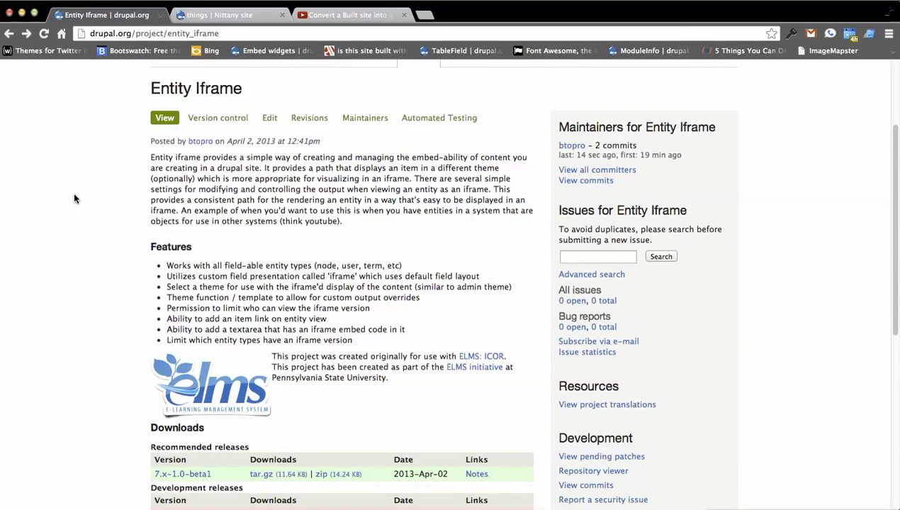